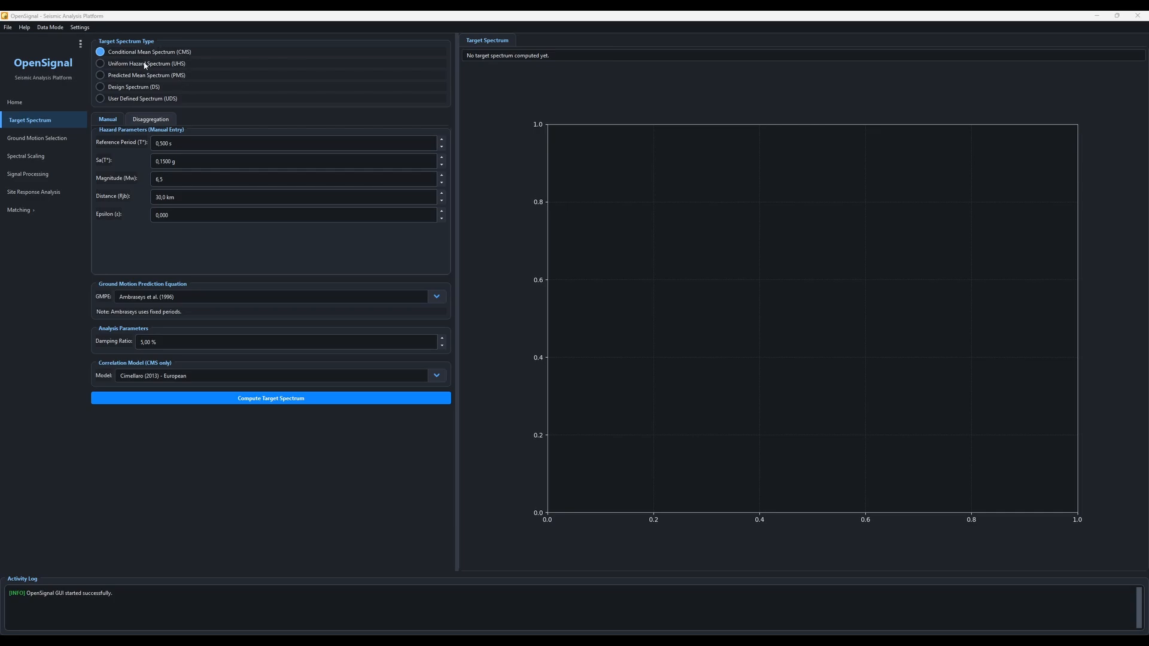
left_click_drag(155, 147, 178, 146)
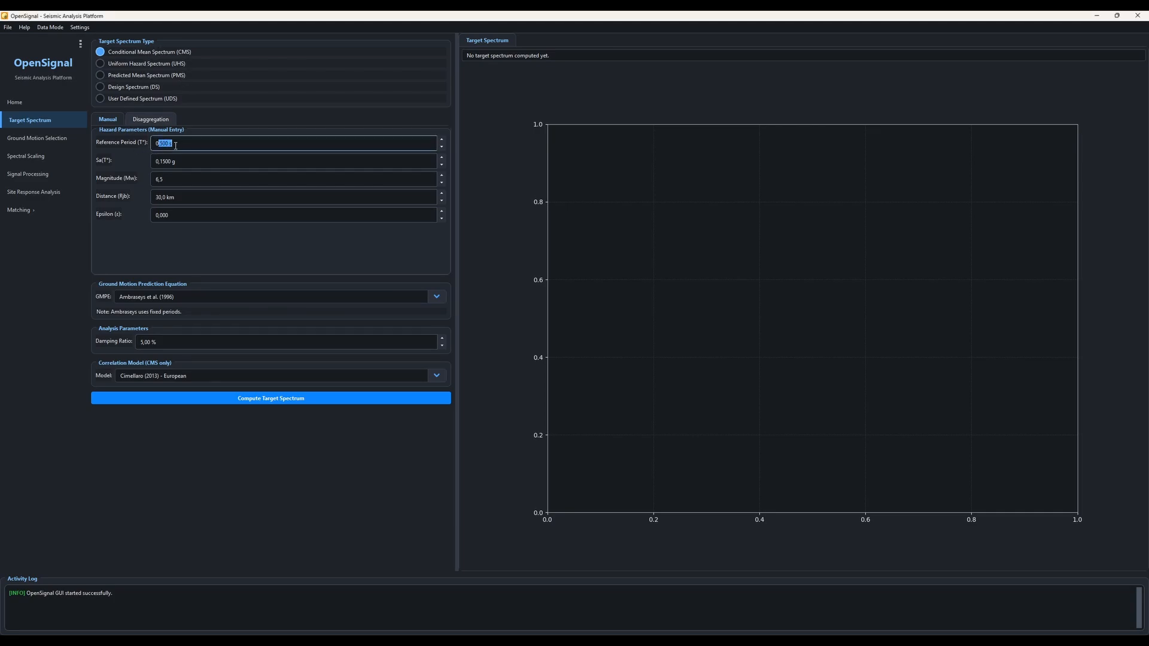
left_click(185, 145)
left_click_drag(179, 163, 164, 190)
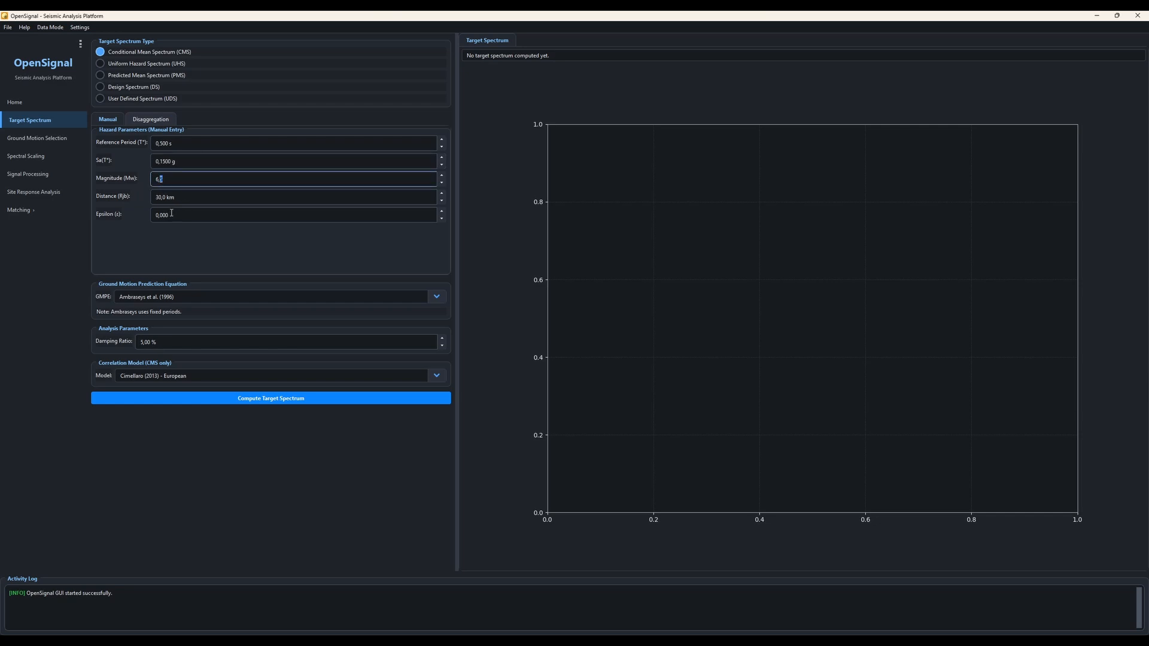
left_click(135, 183)
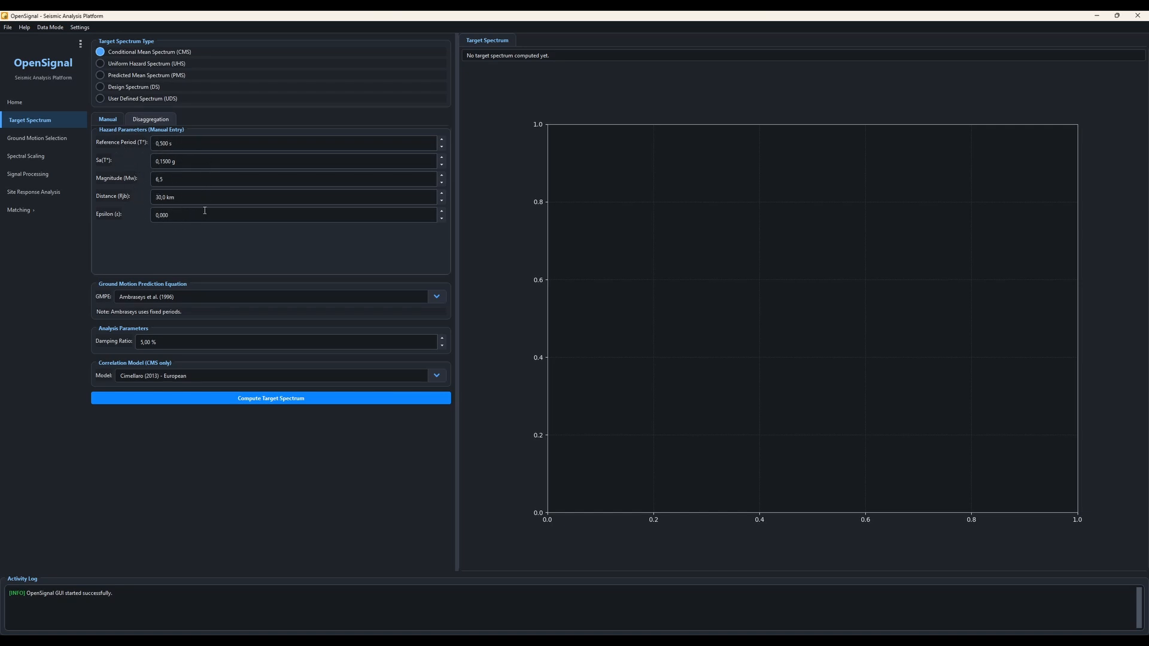
Switch the hazard input to disaggregation with the ITACA database and open its empirical disaggregation settings.
left_click(137, 125)
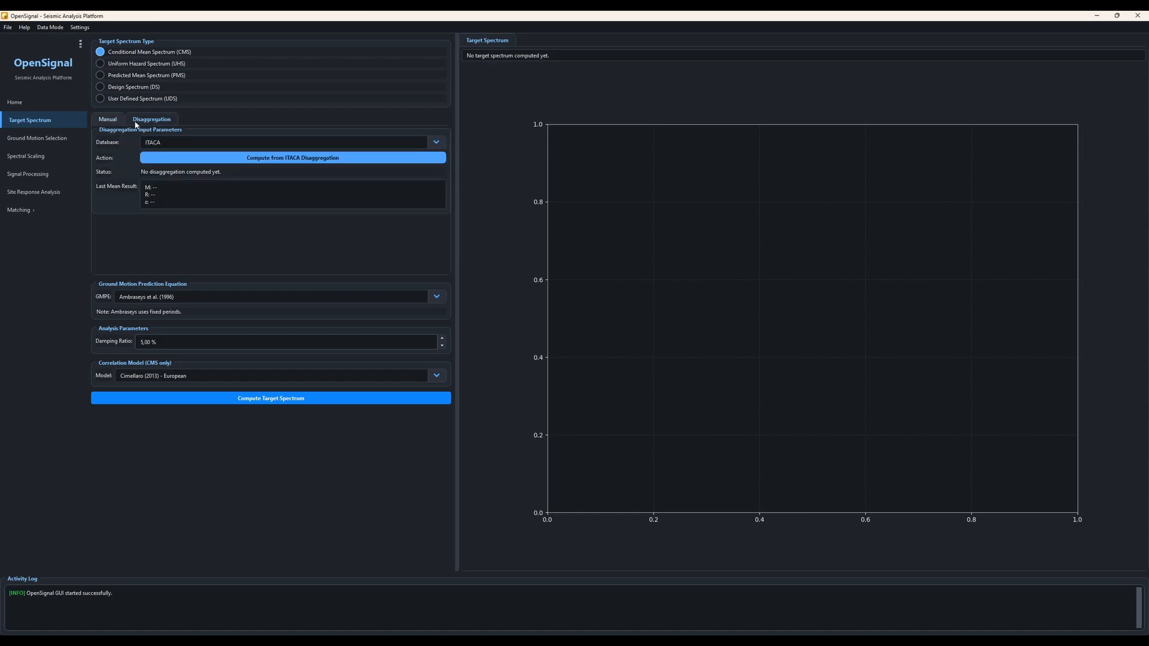
left_click(162, 144)
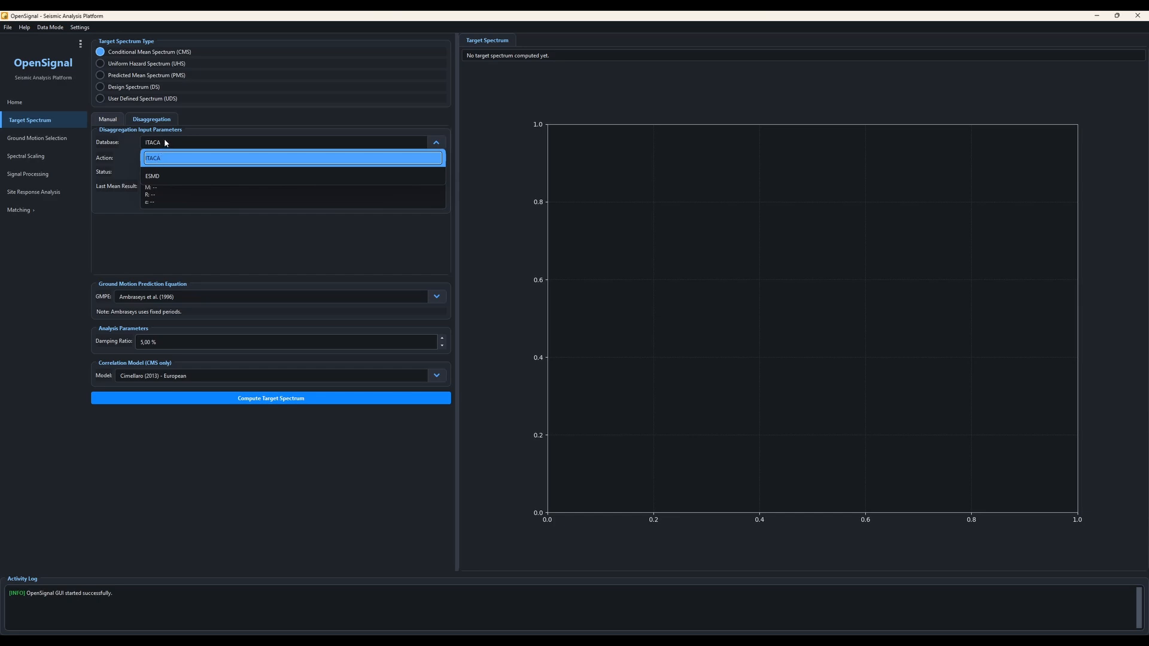
left_click(160, 142)
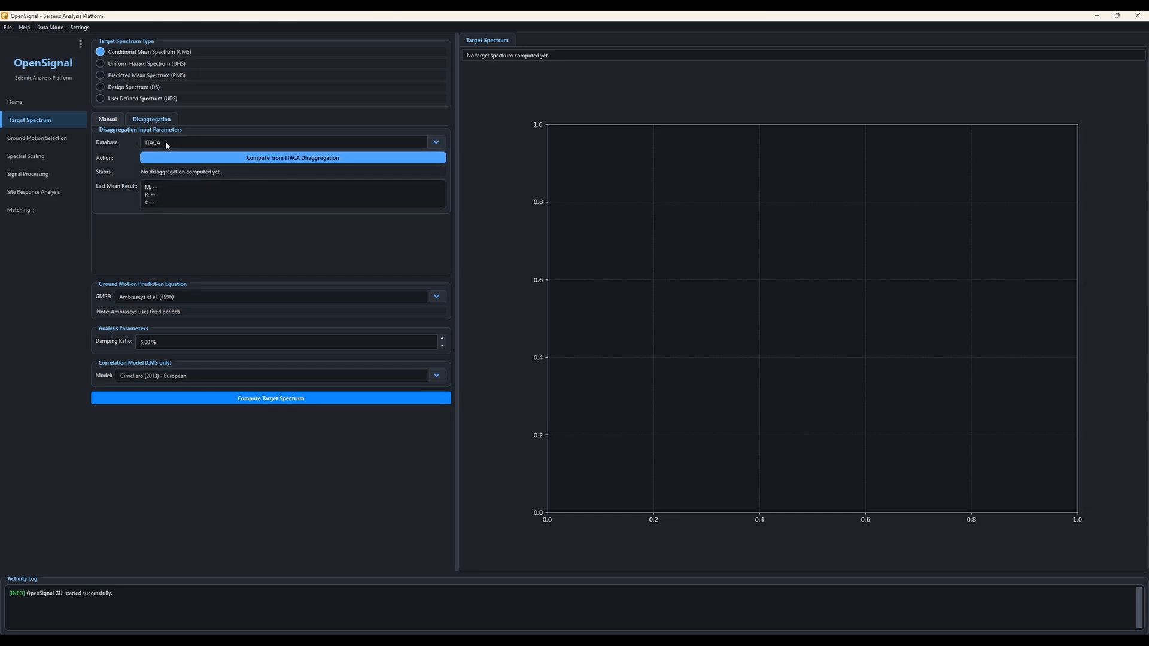
left_click(151, 144)
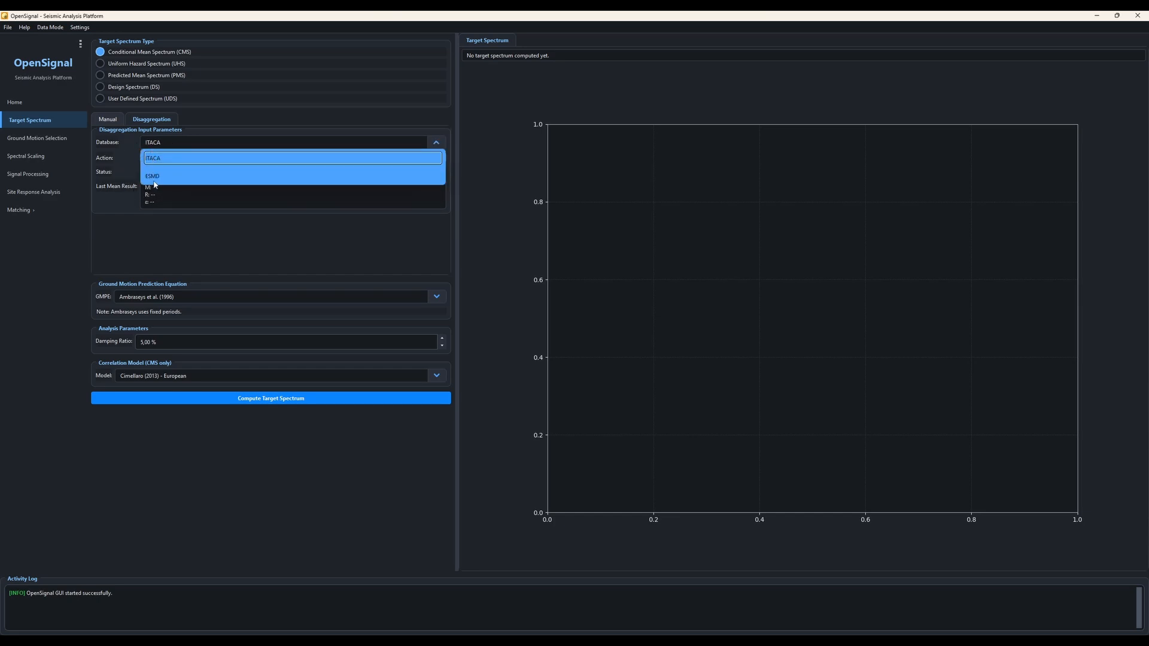
left_click(159, 144)
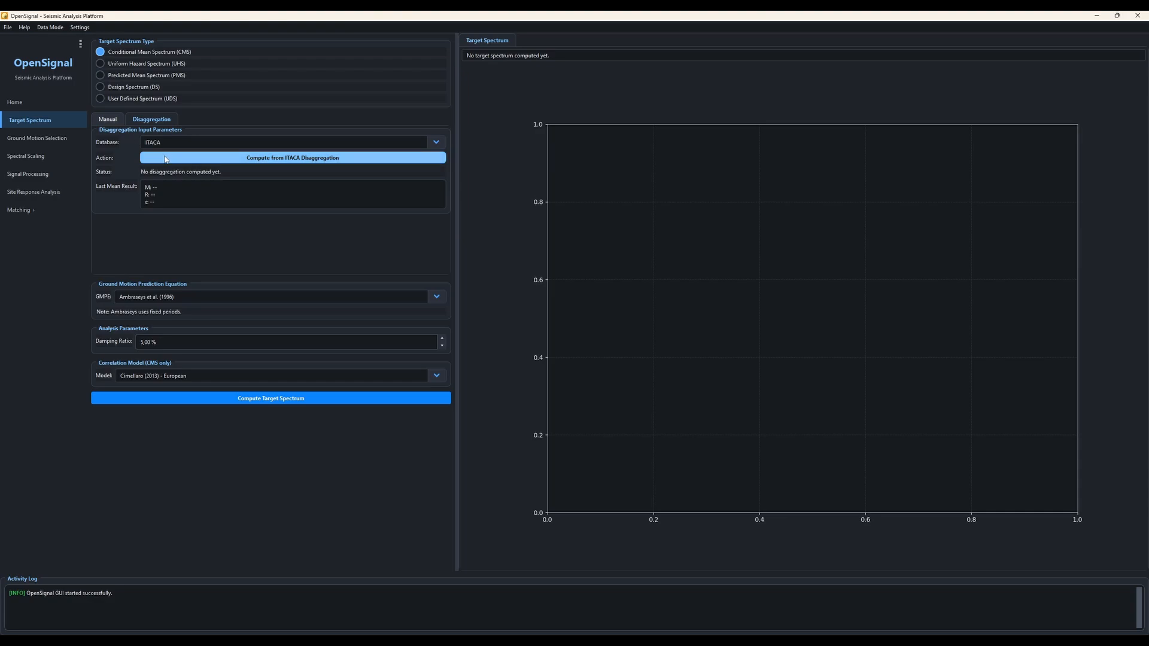
left_click(189, 158)
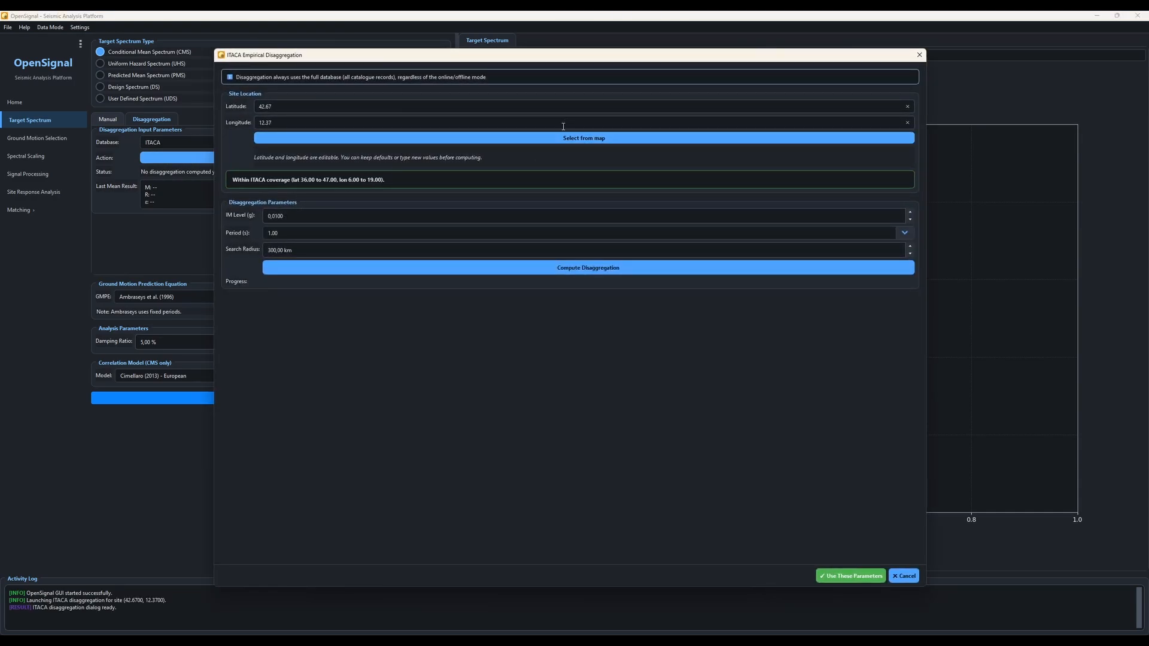
Choose the disaggregation site from the map in southern Italy, at latitude 41.343825 and longitude 14.743652.
left_click(584, 142)
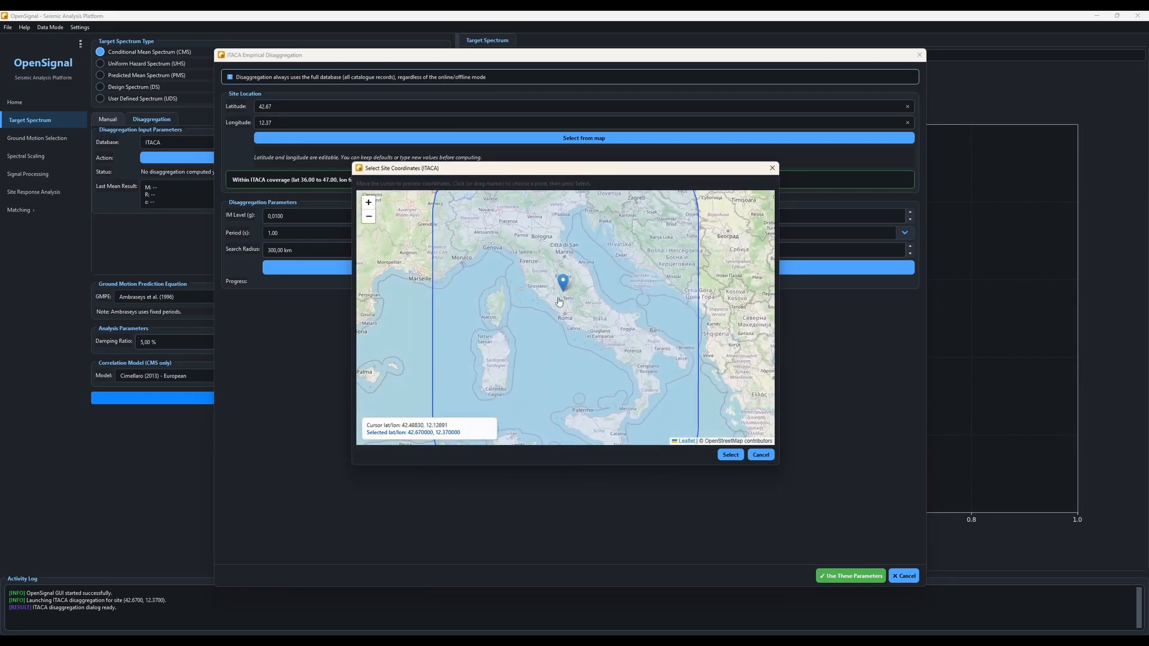
left_click(611, 328)
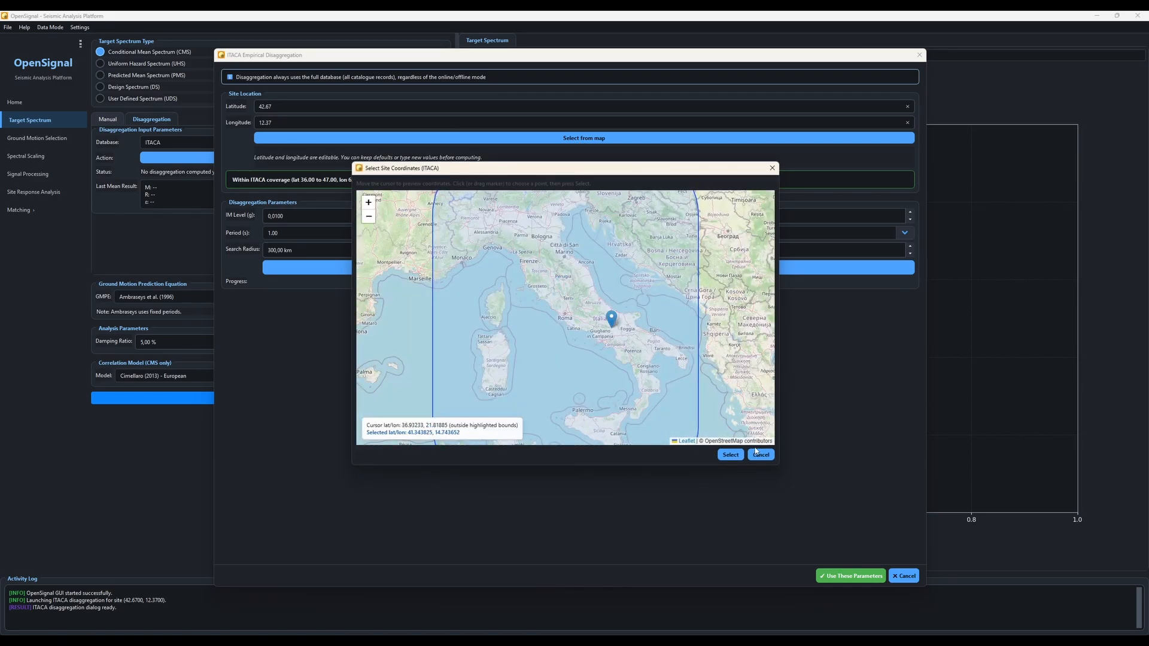
left_click(731, 455)
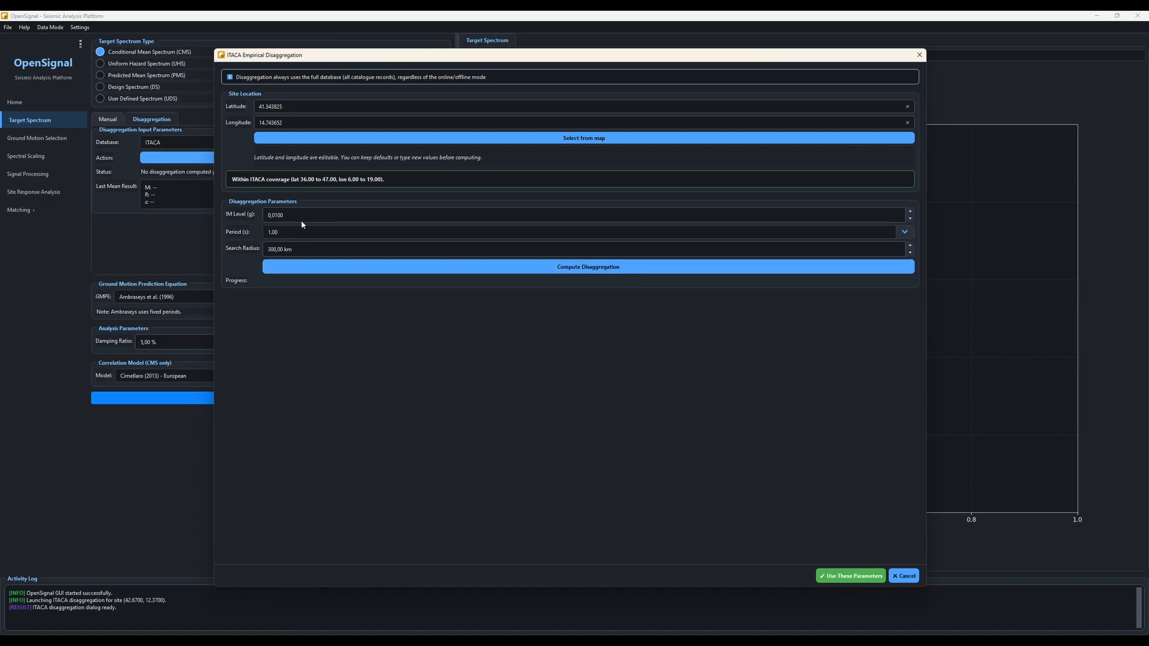
Compute the ITACA disaggregation for the chosen site and accept its parameters for the target spectrum.
left_click(353, 267)
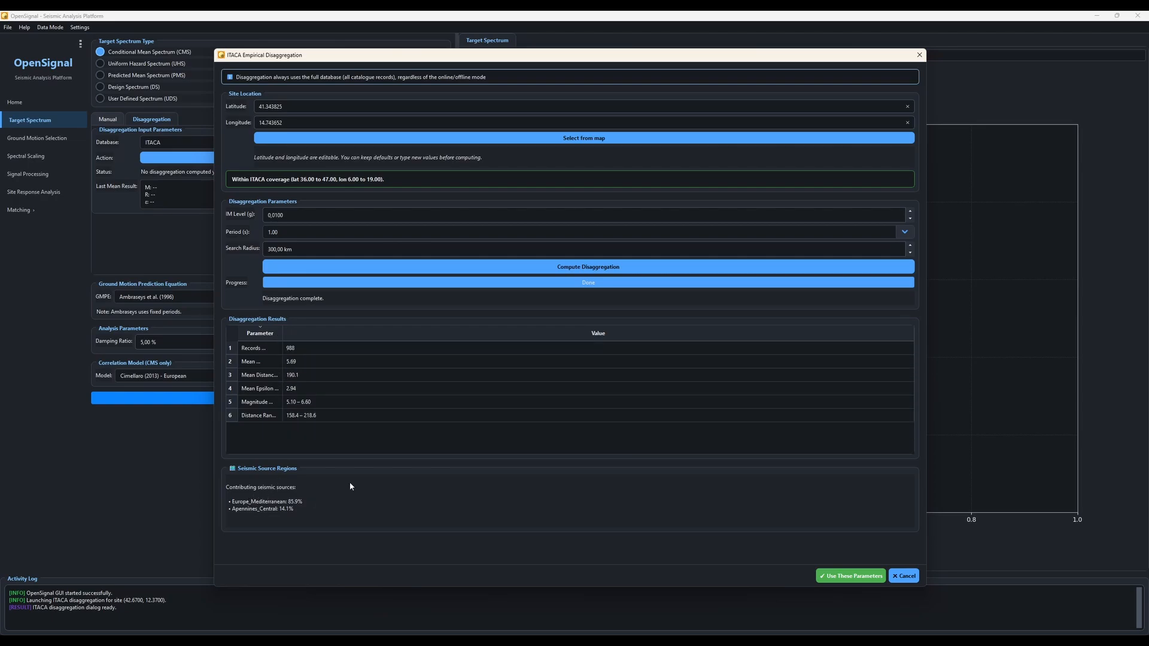
left_click(841, 581)
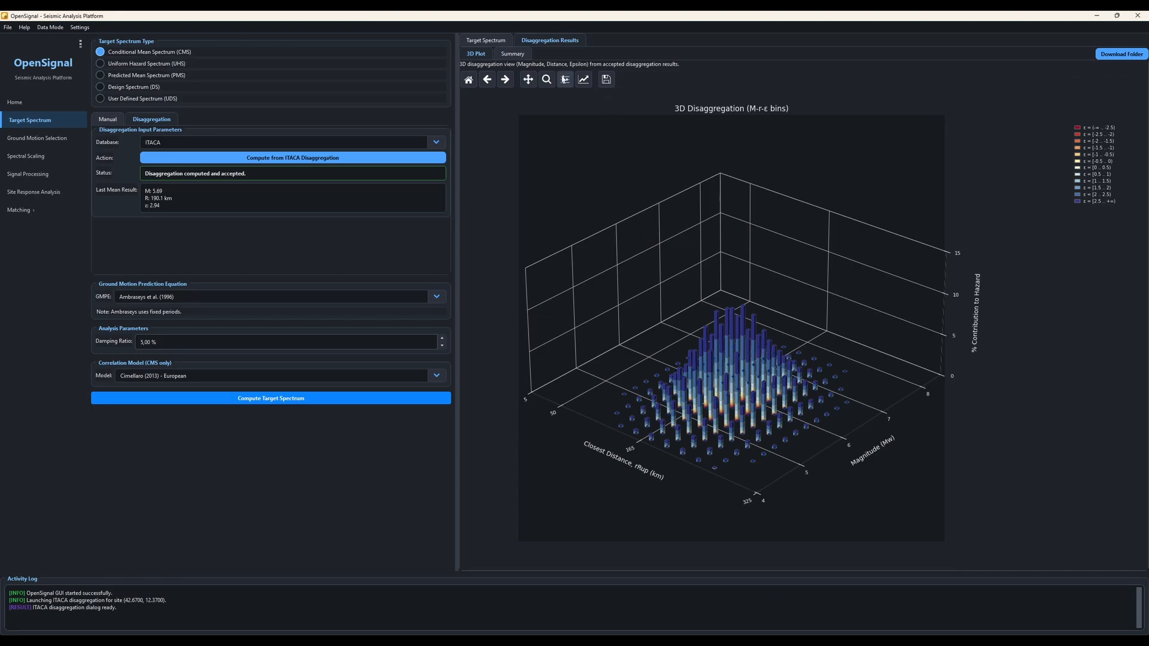
Examine the disaggregation summary and 3D plot, as well as the hazard parameters transferred to the manual entry.
left_click(519, 55)
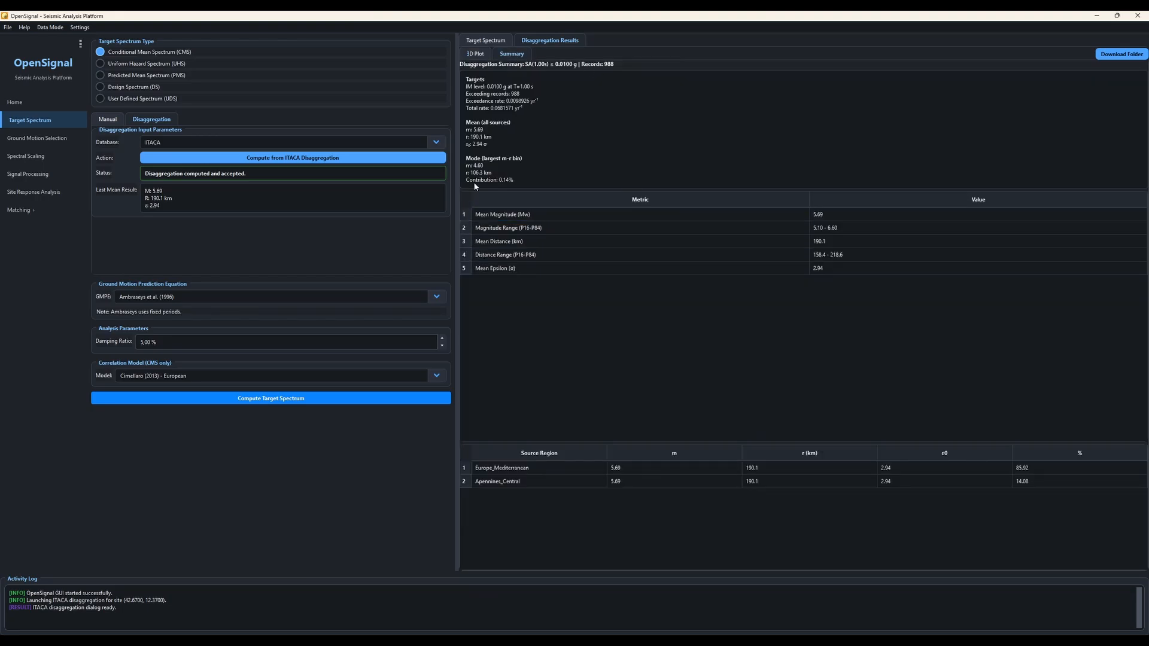
left_click(584, 219)
left_click(476, 54)
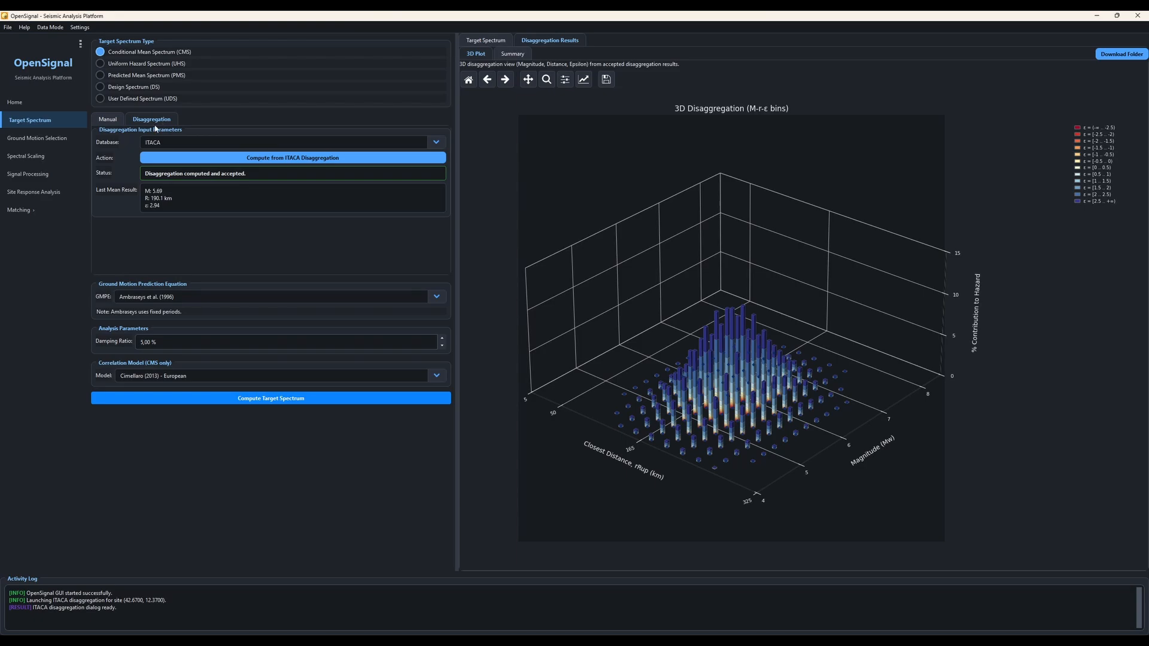
left_click(115, 120)
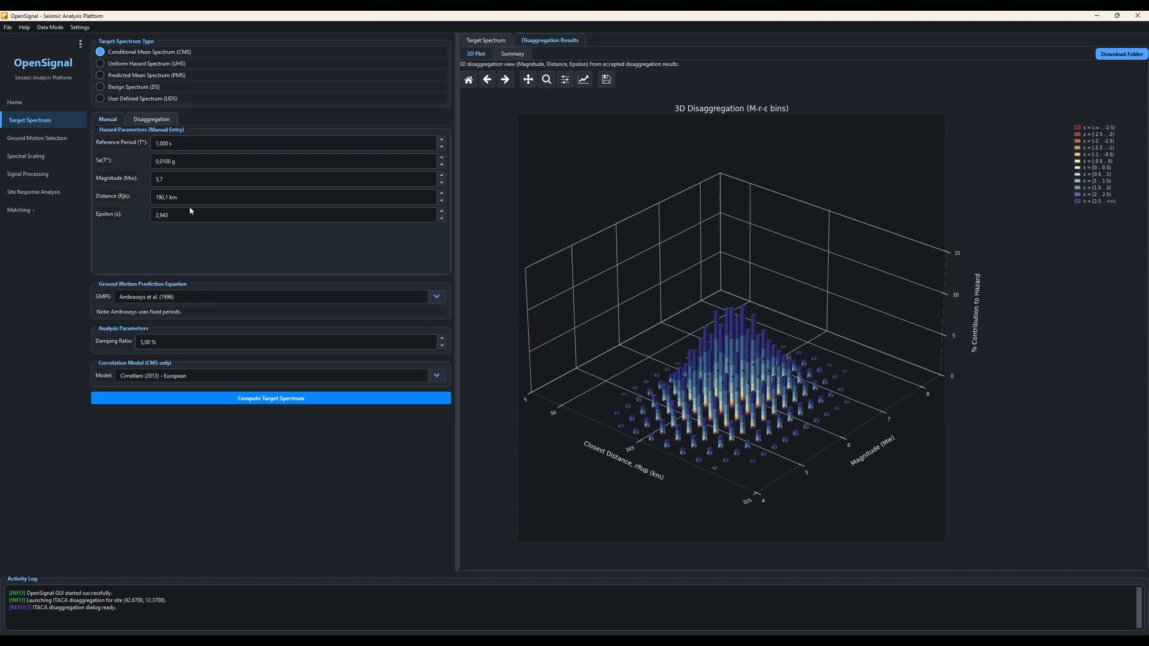
Set the ground motion prediction equation to Boore & Atkinson (2008) and keep Cimellaro (2013) - European as the correlation model.
left_click(128, 303)
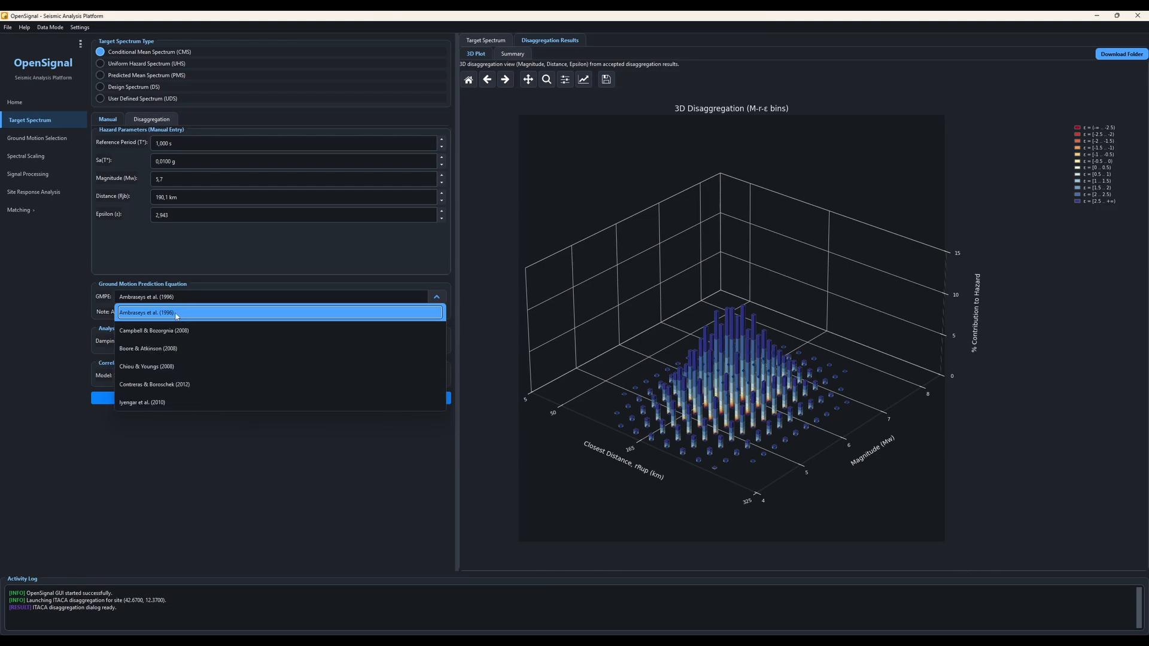
left_click(151, 352)
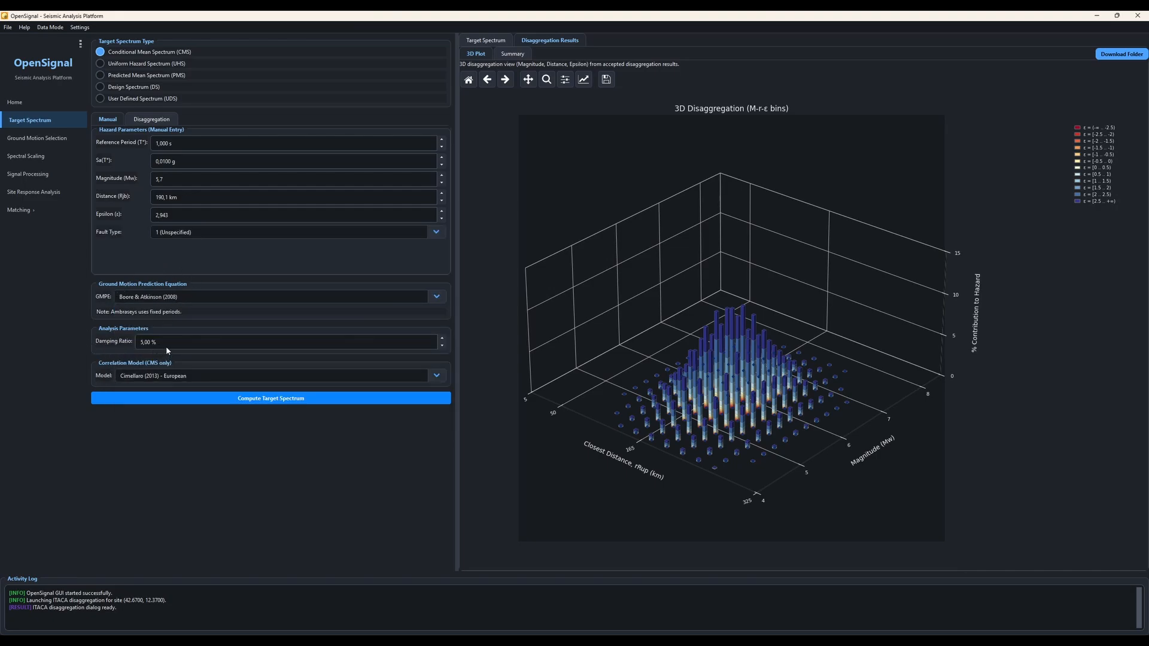
left_click(128, 376)
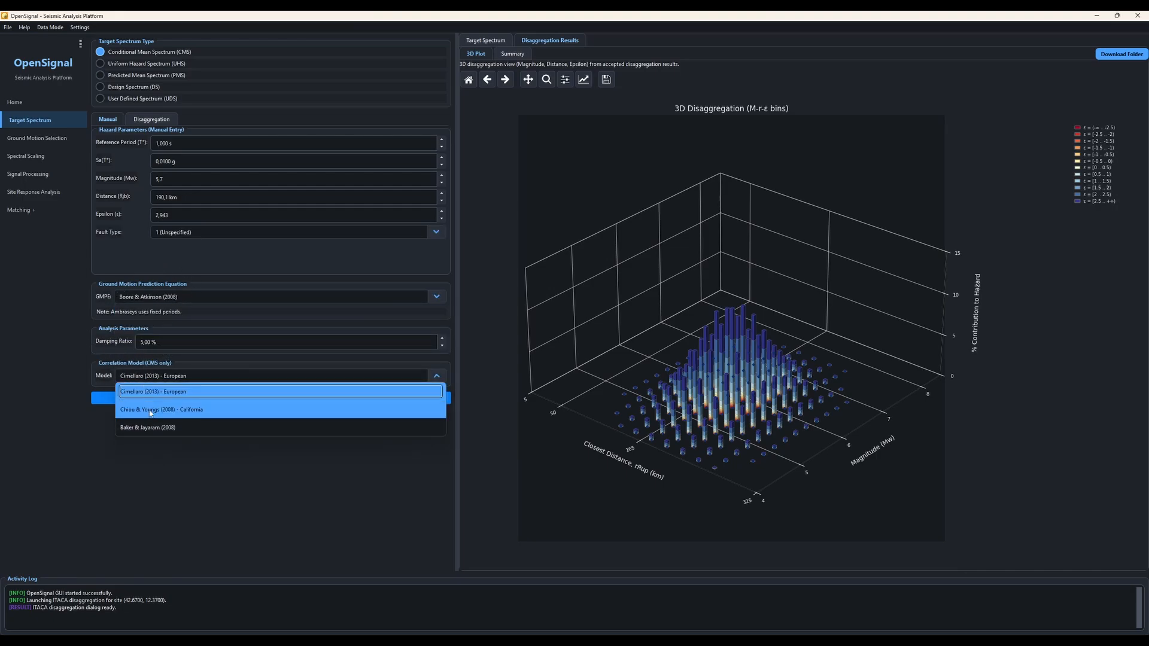
left_click(161, 378)
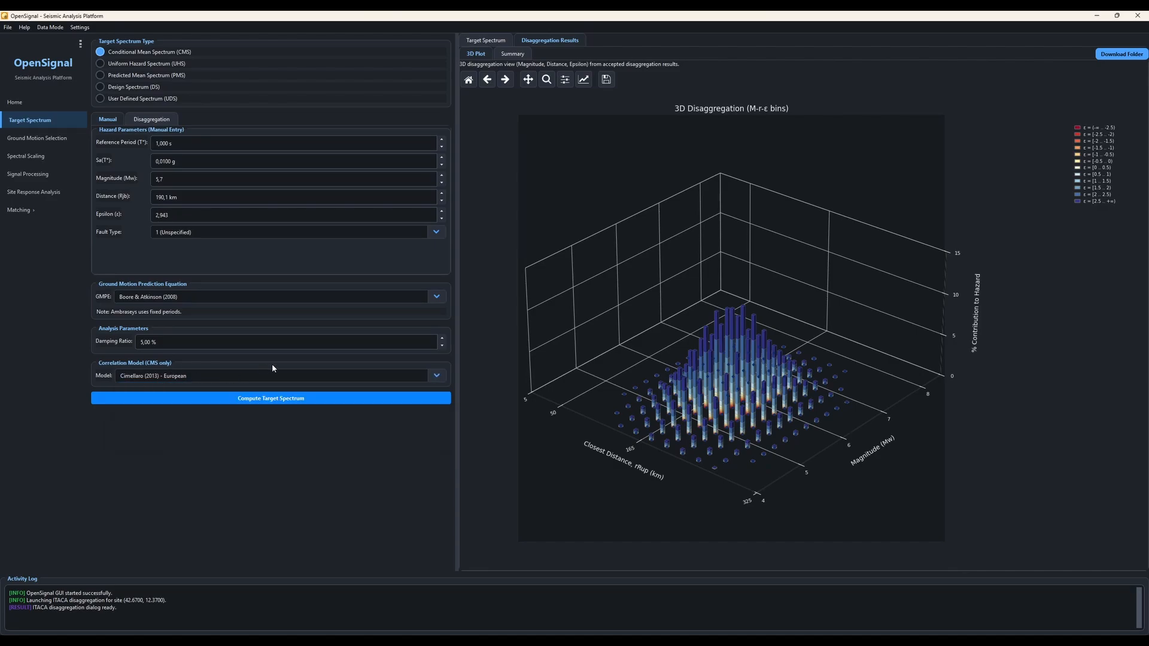
Compute the Conditional Mean Spectrum and display its target spectrum plot.
left_click(247, 403)
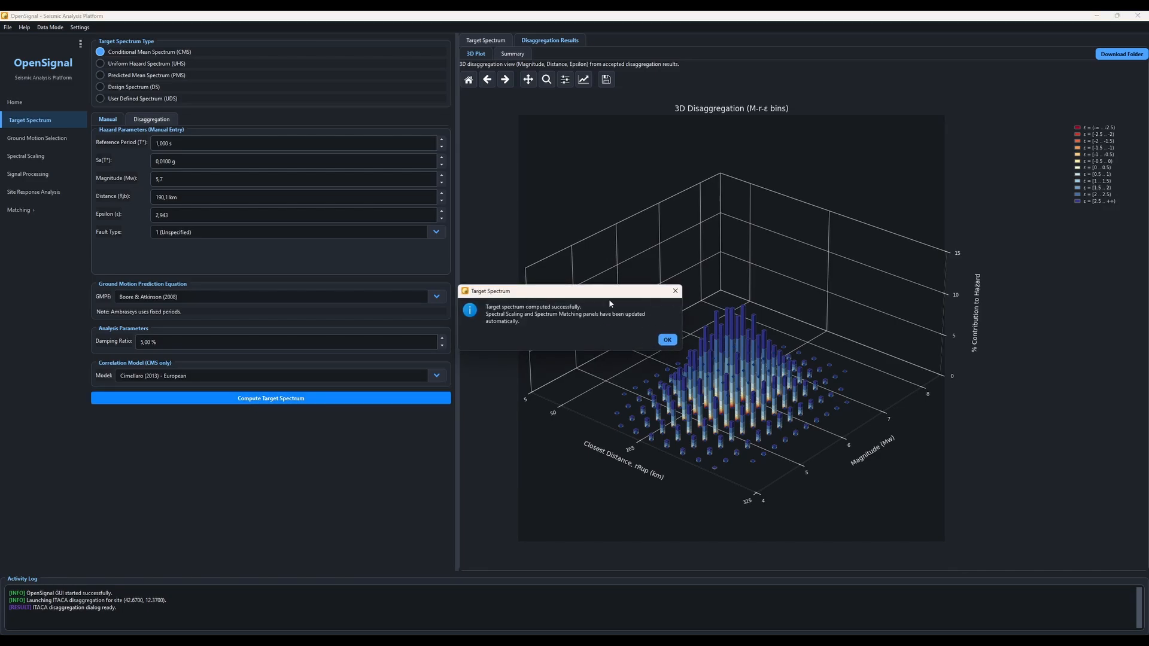
left_click(666, 340)
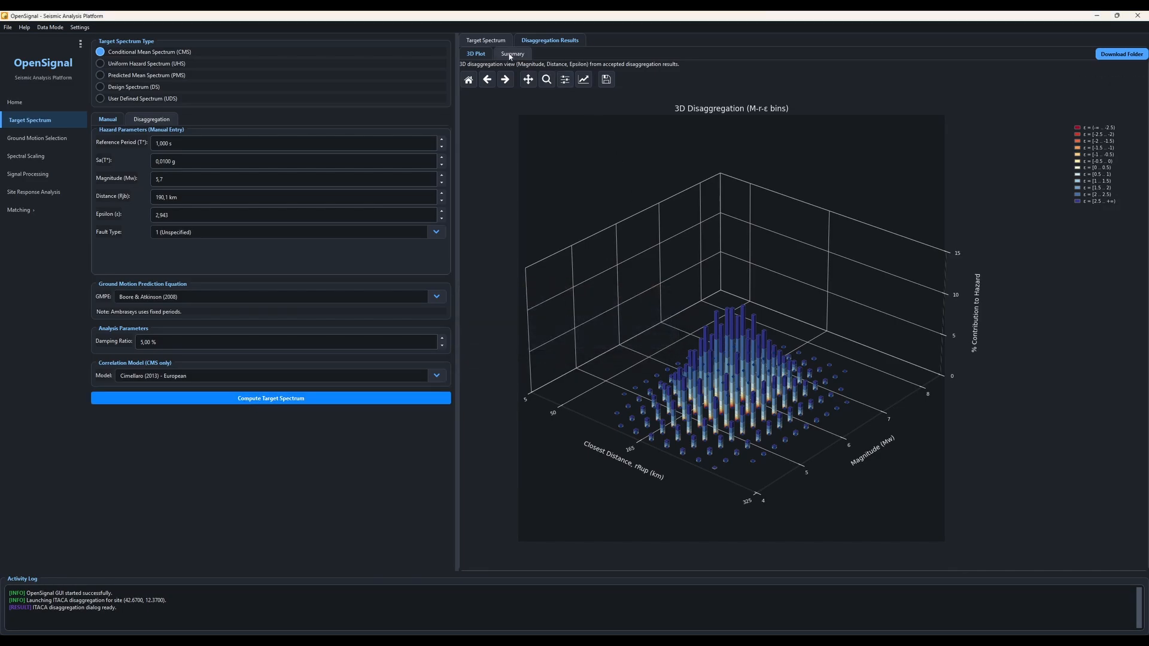
left_click(492, 43)
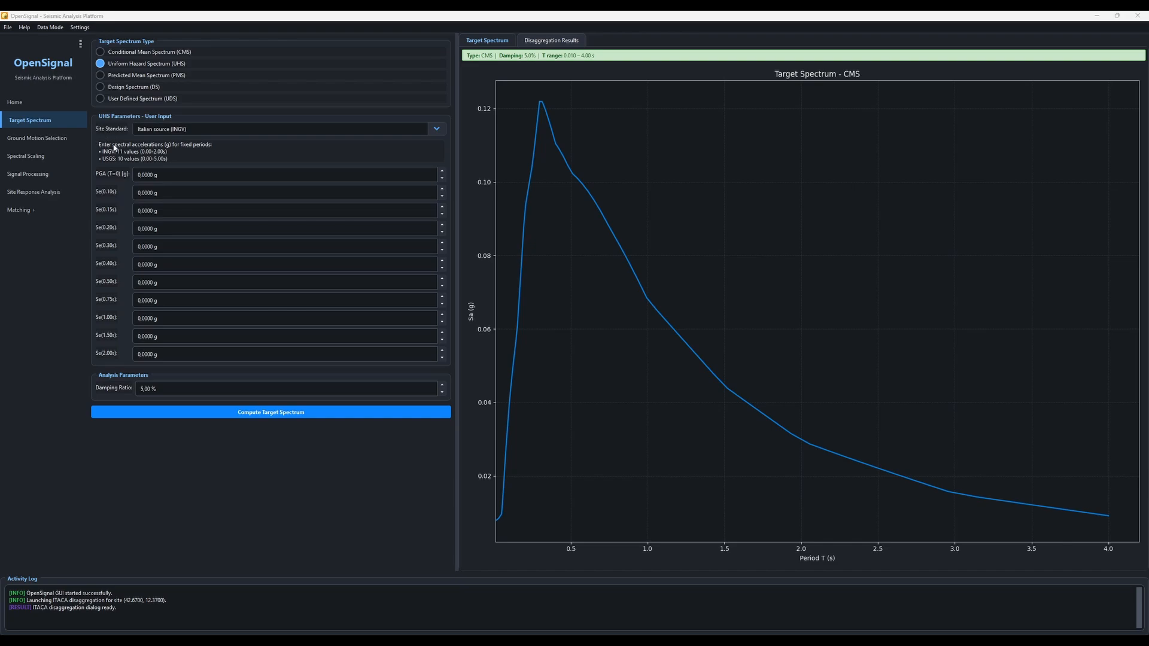
Set the Uniform Hazard Spectrum's site standard to USGS source and compute the target spectrum.
left_click(149, 132)
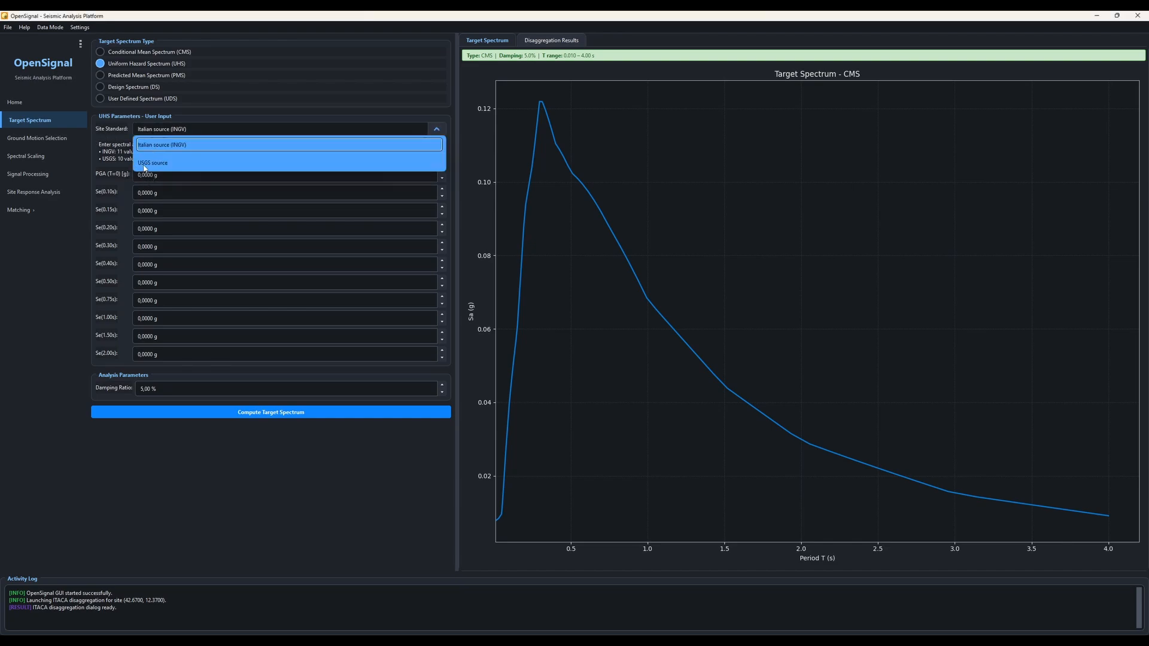
left_click(151, 163)
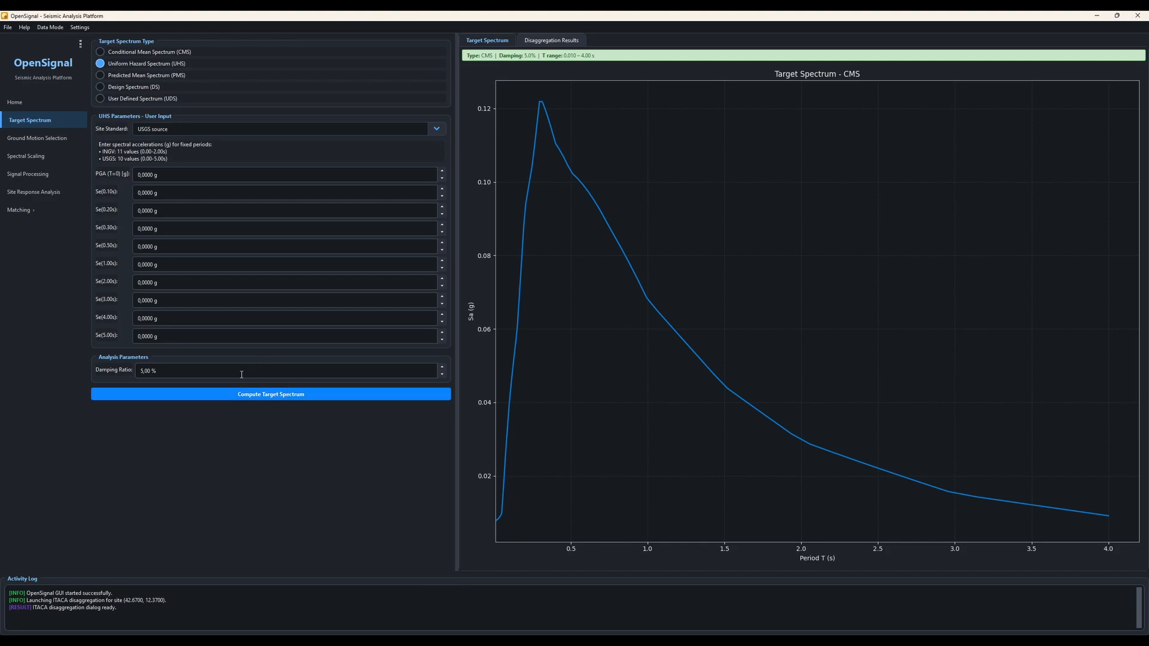
left_click(255, 396)
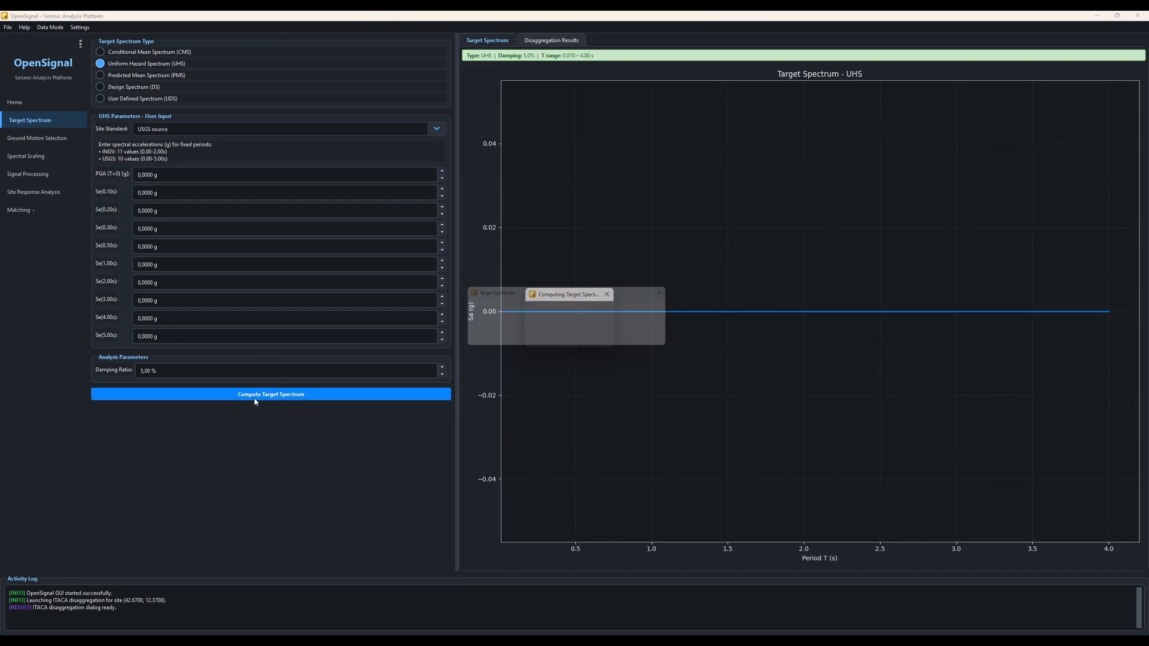
left_click(668, 340)
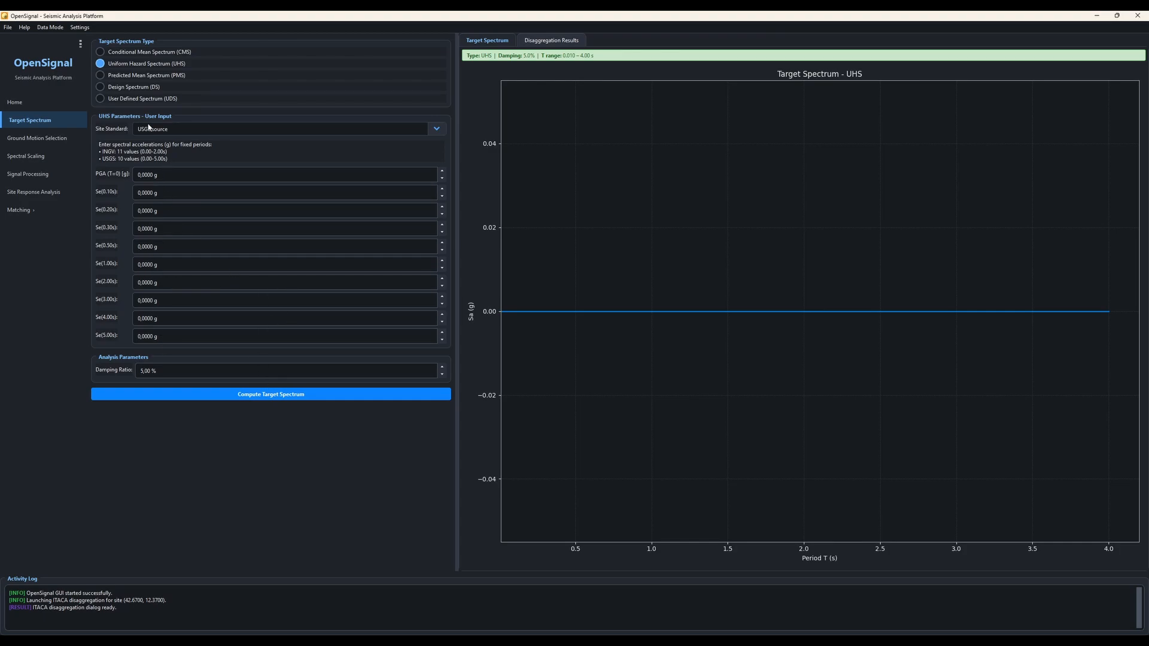
Switch the target spectrum type to Design Spectrum (DS), using the NTC-18 (Italy) standard and an Italian site.
left_click(130, 79)
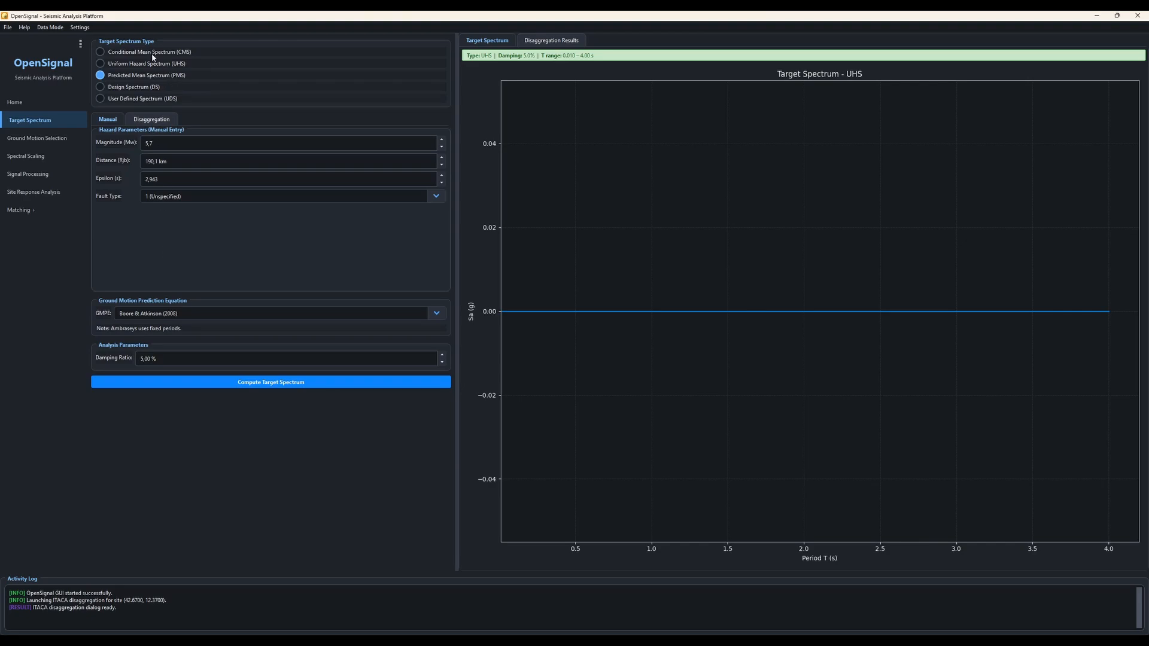
left_click(144, 88)
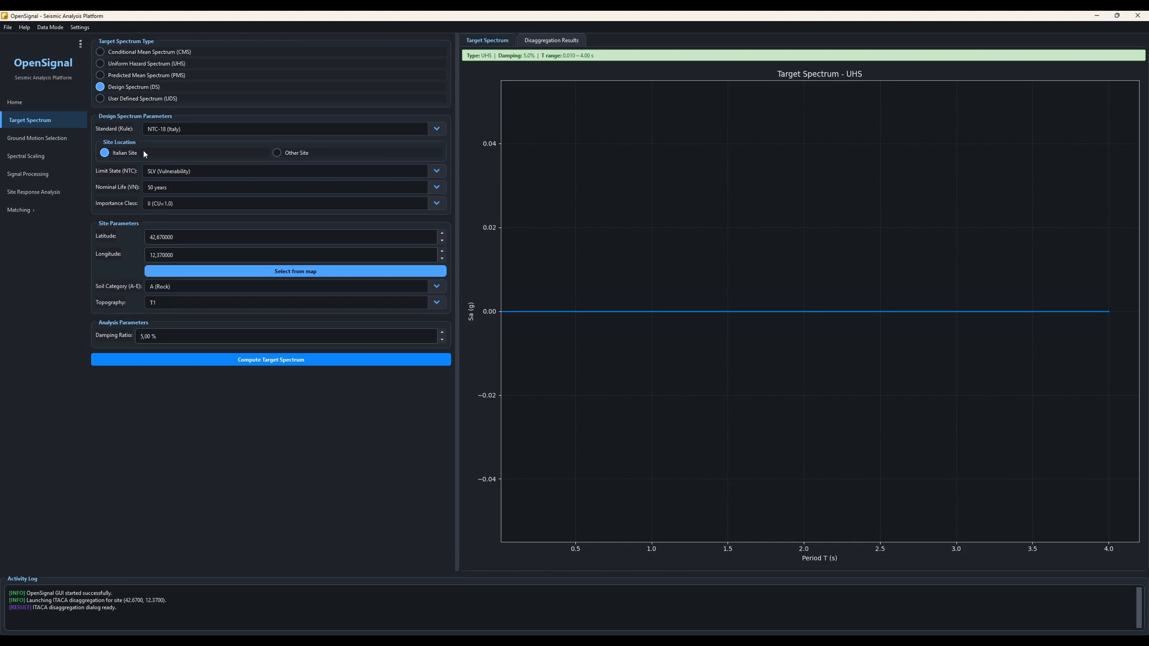
left_click(160, 130)
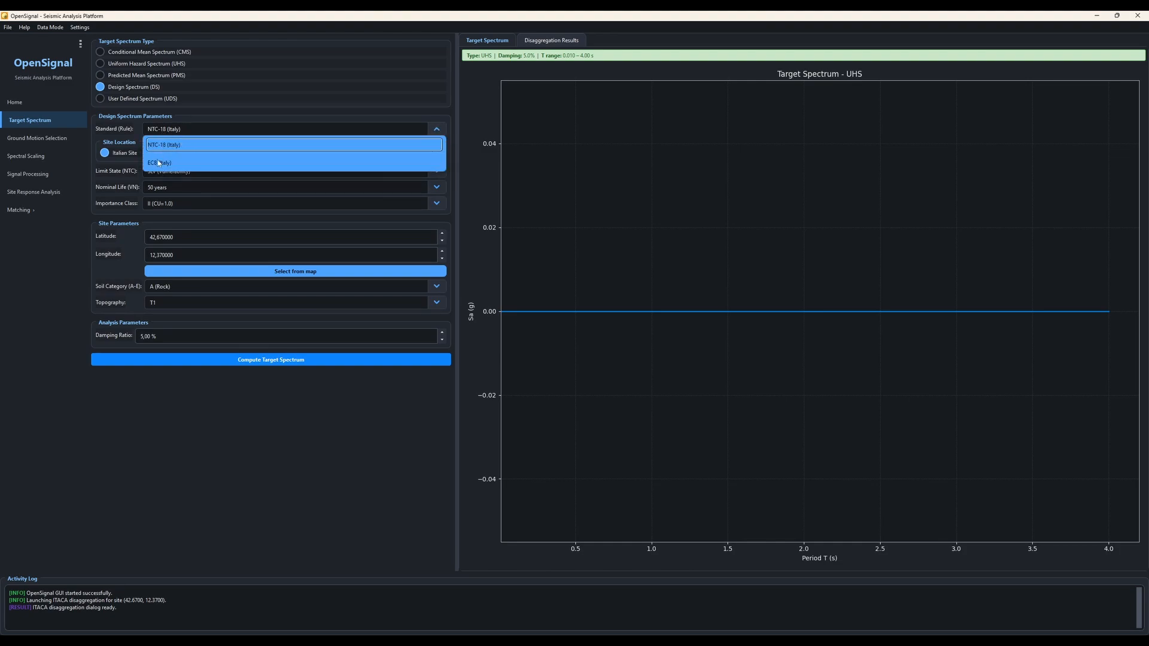
left_click(169, 127)
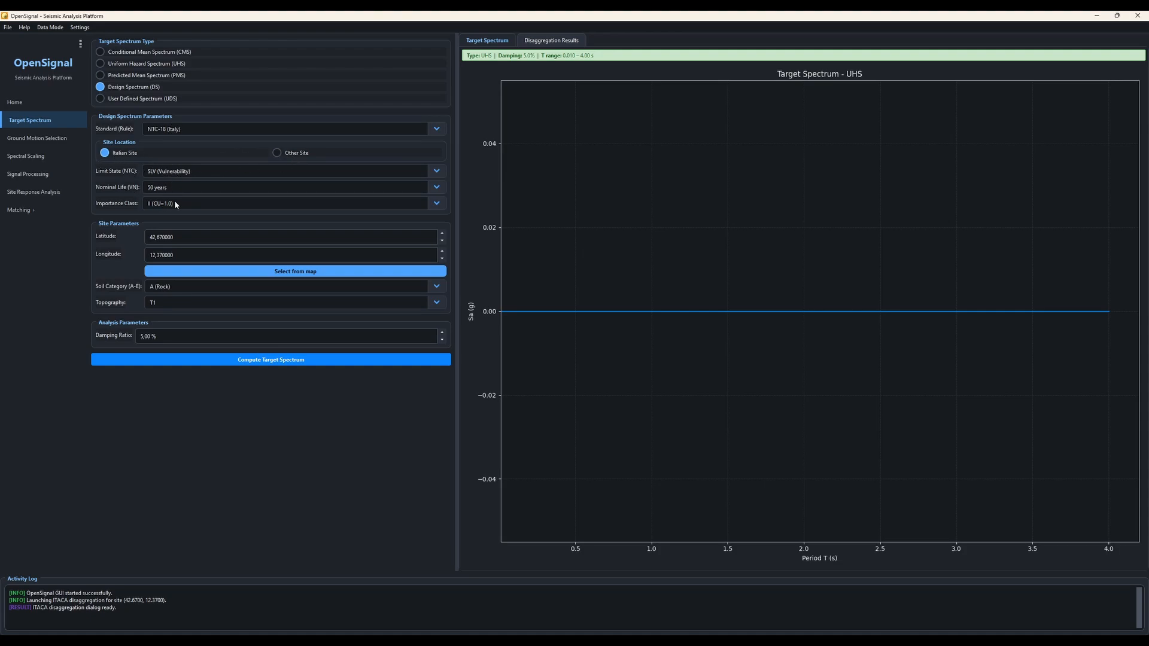
left_click(278, 153)
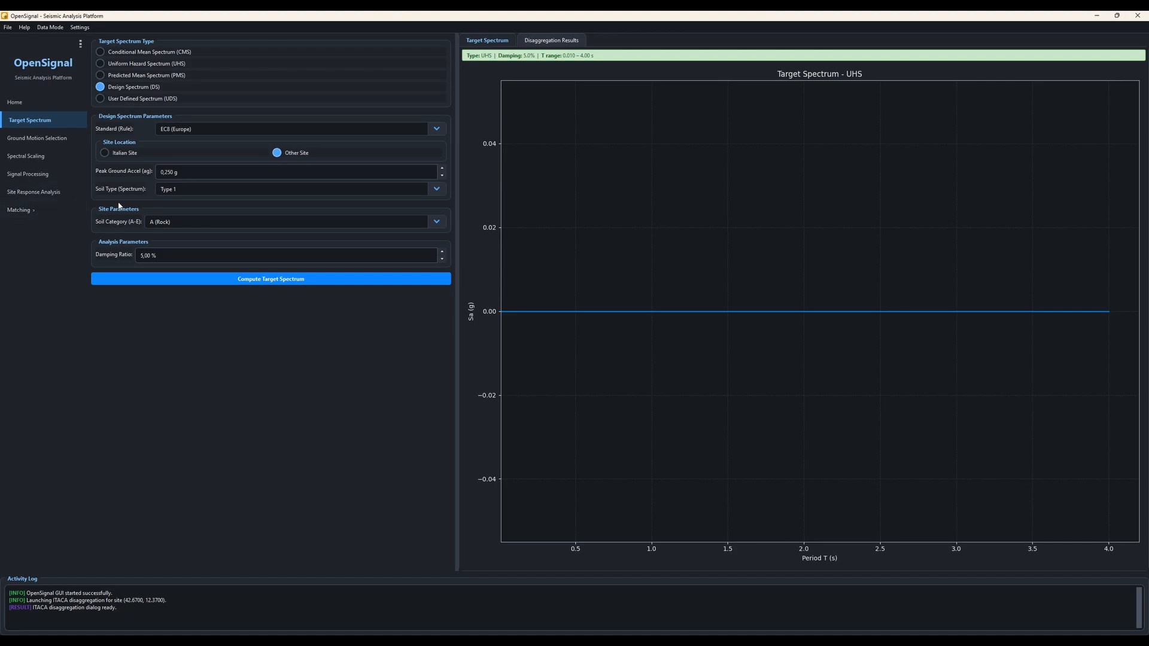
left_click(125, 153)
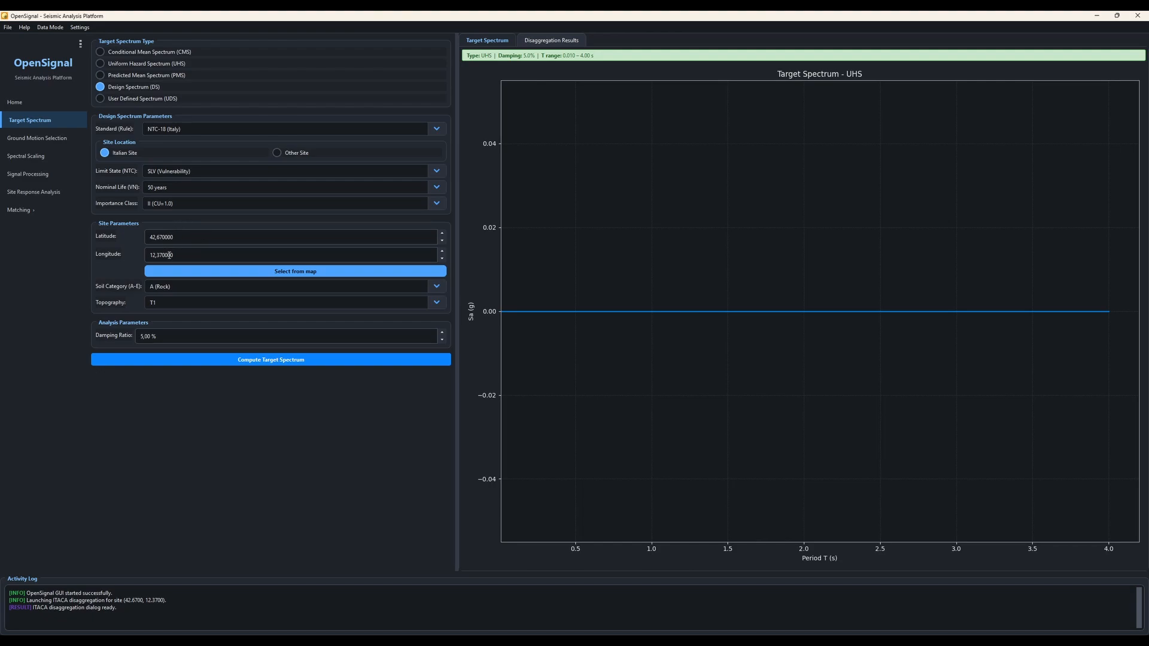
View the site's location on the coordinate selection map and close it without choosing a new point.
left_click(226, 273)
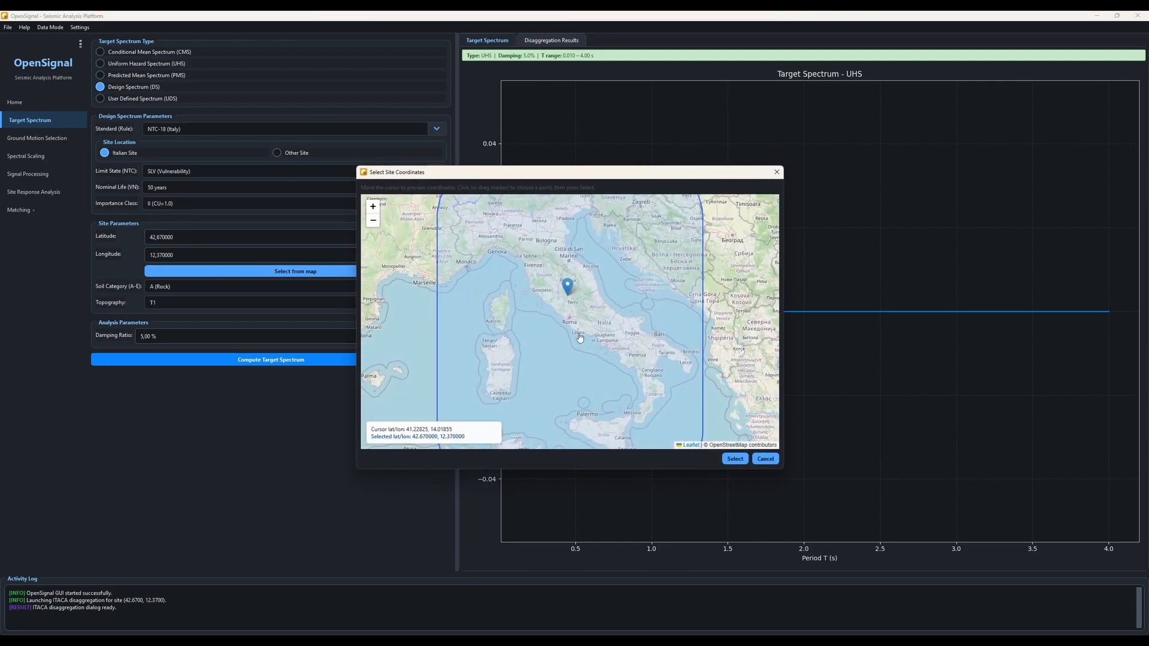
left_click(777, 172)
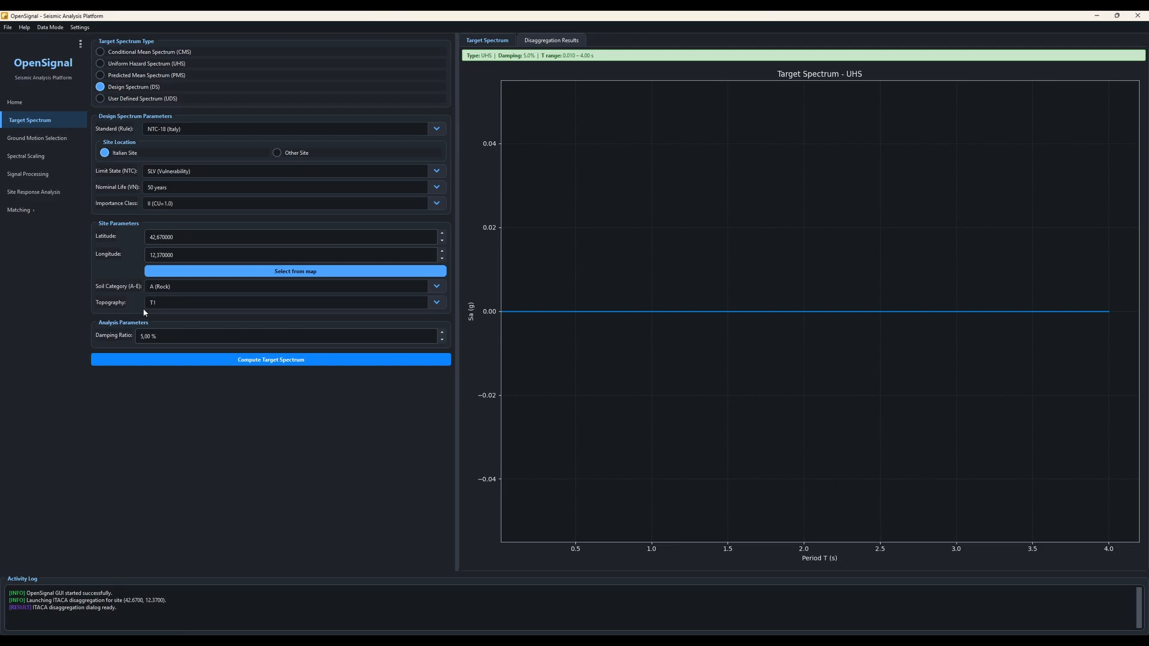
Keep topography T1 and soil category A (Rock) for the site, and compute the Design Spectrum.
left_click(171, 304)
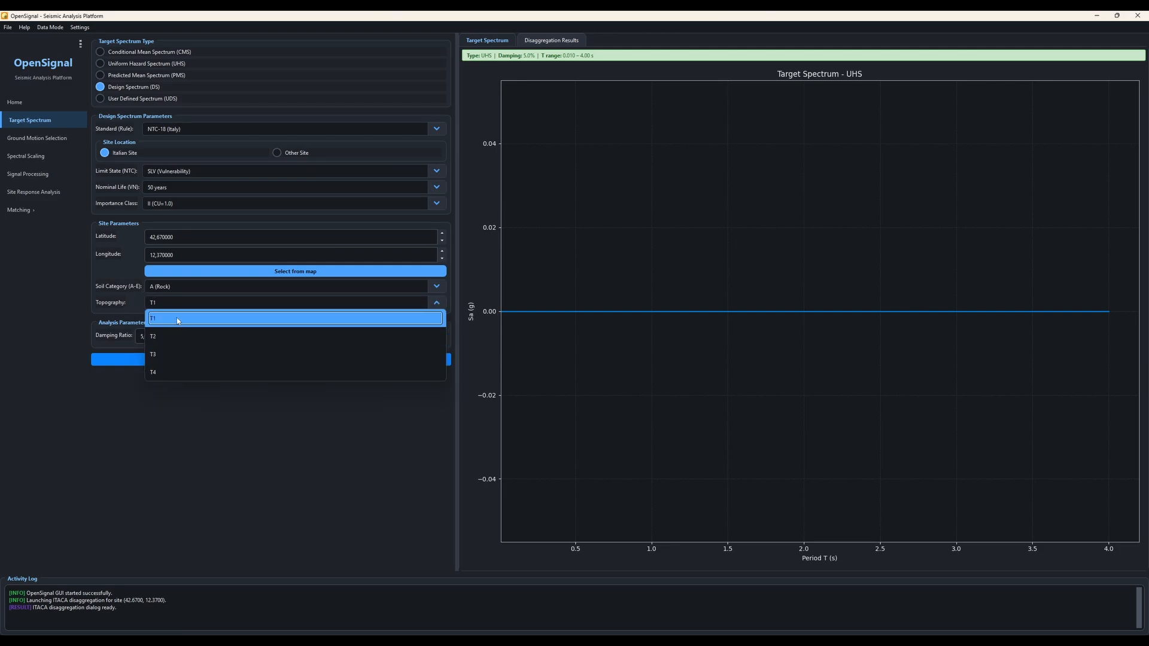
left_click(177, 317)
left_click(171, 288)
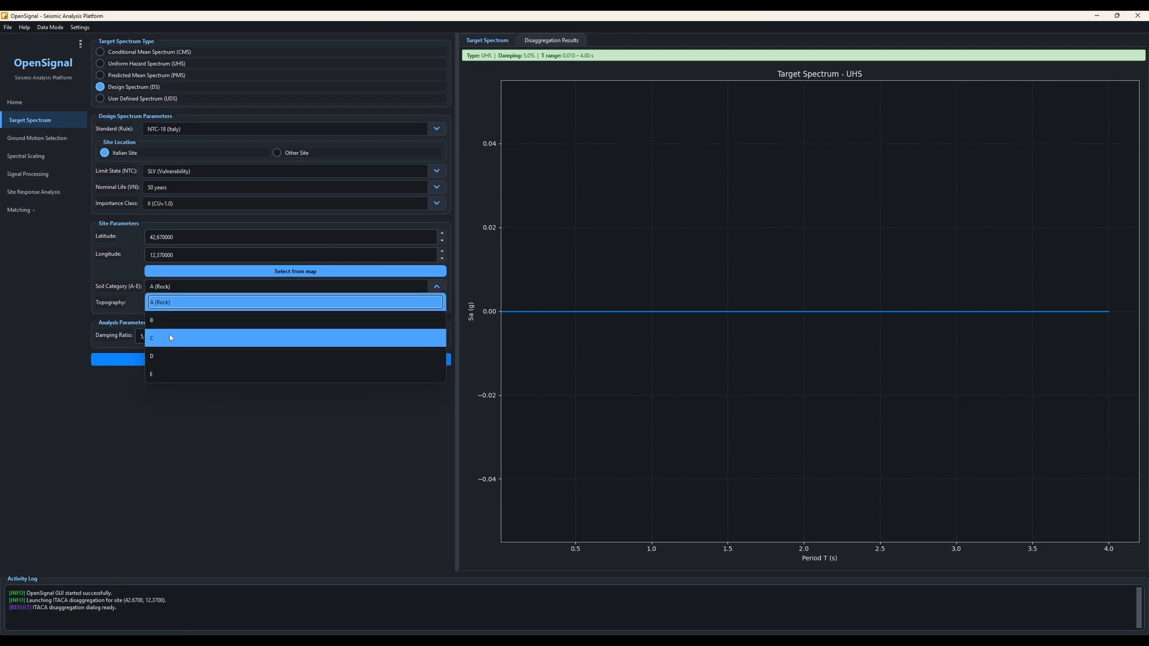
left_click(160, 294)
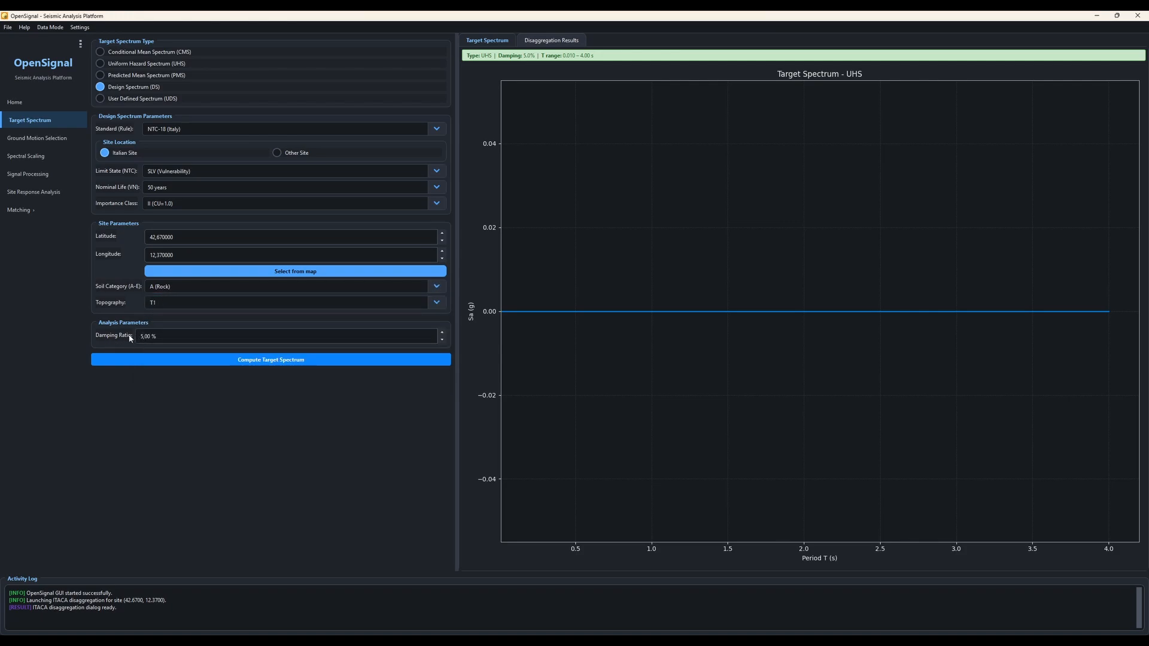
left_click(222, 359)
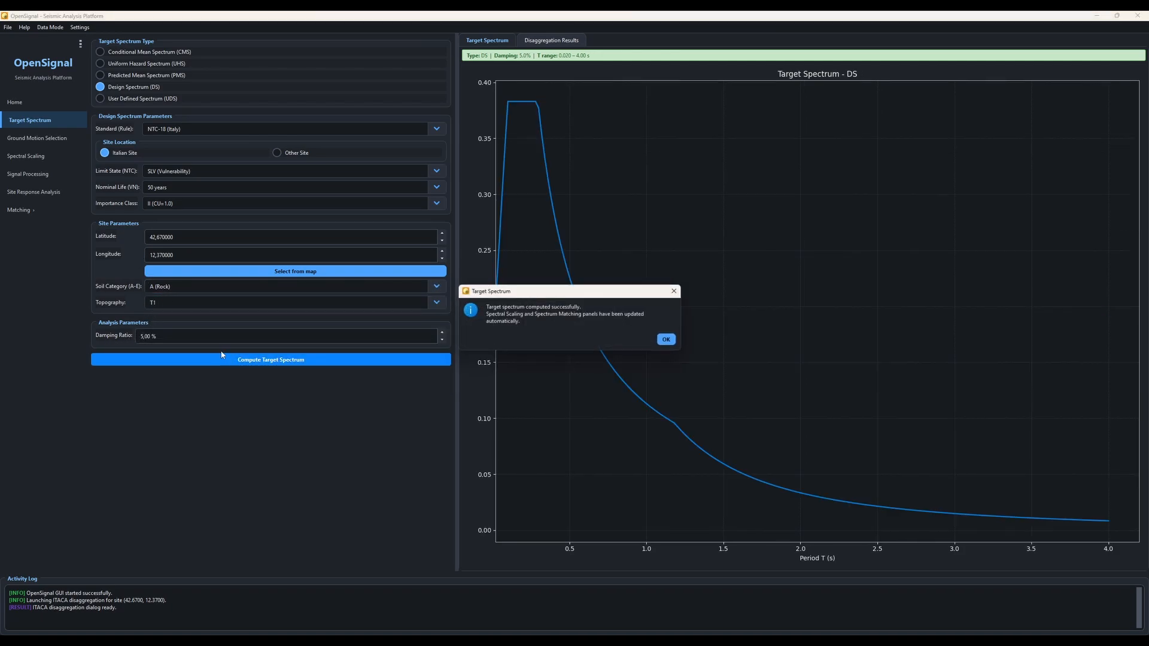
left_click(667, 340)
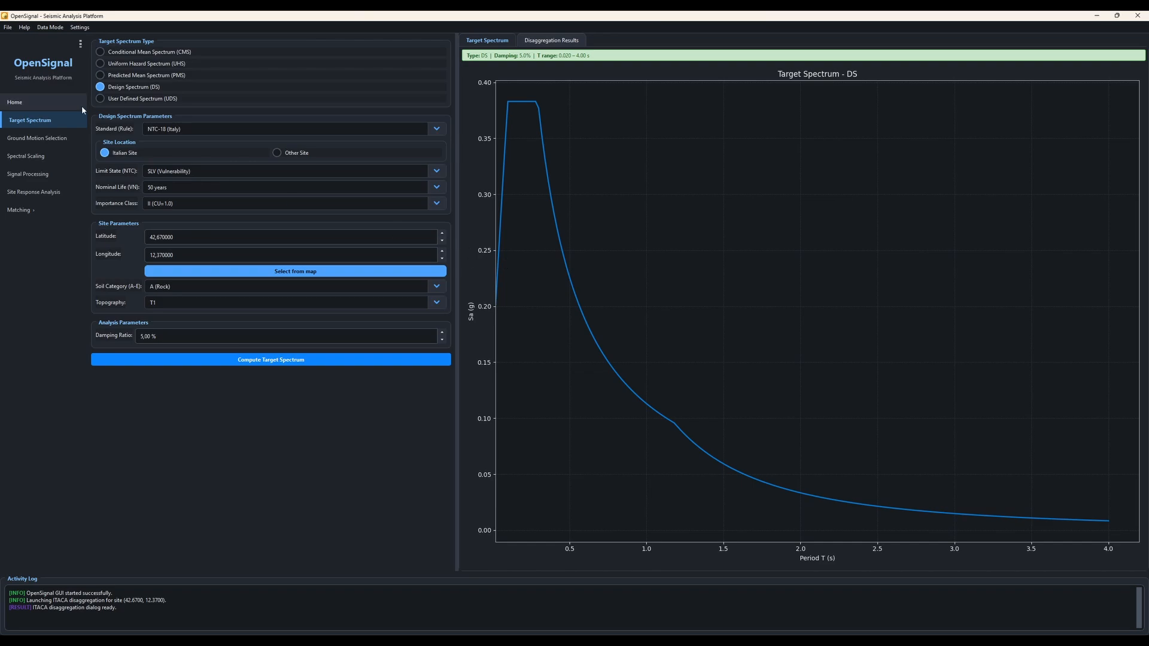
Switch the target spectrum type to User Defined Spectrum (UDS).
left_click(132, 99)
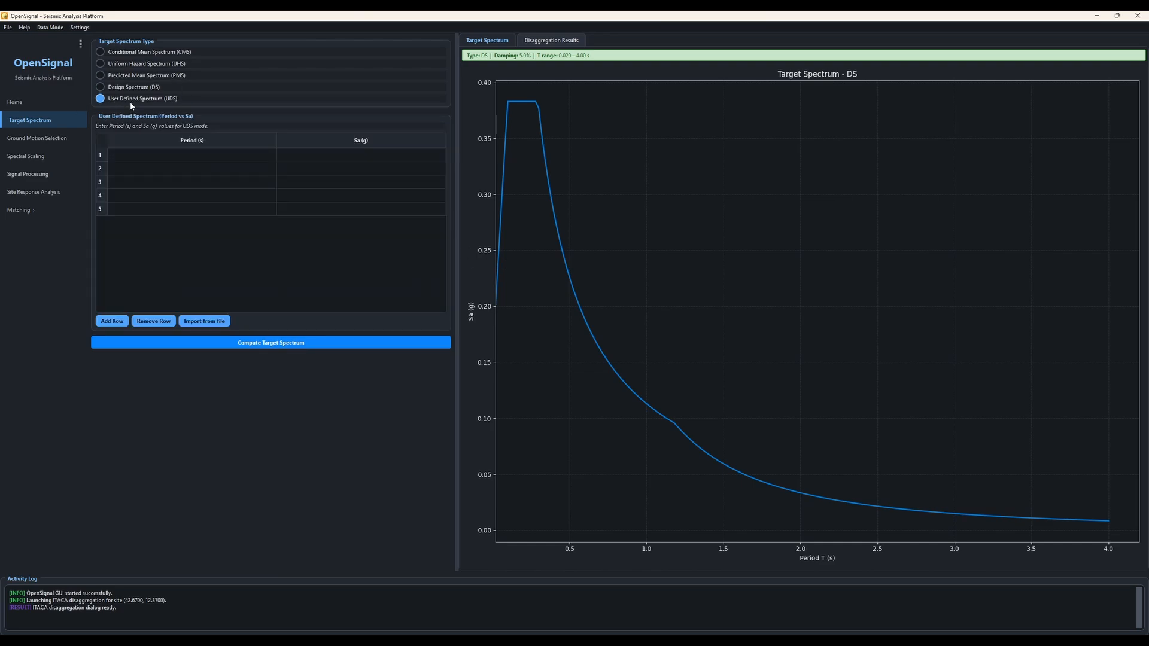
left_click(228, 193)
left_click(250, 158)
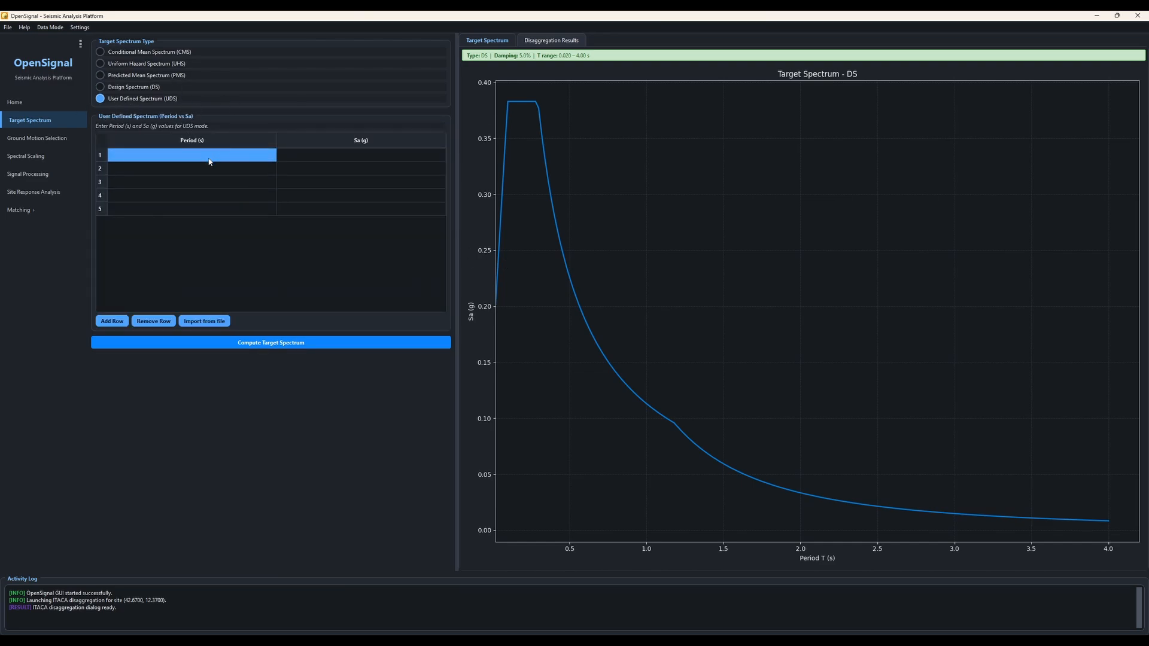
left_click(302, 158)
double_click(243, 158)
type("csxc")
left_click(239, 195)
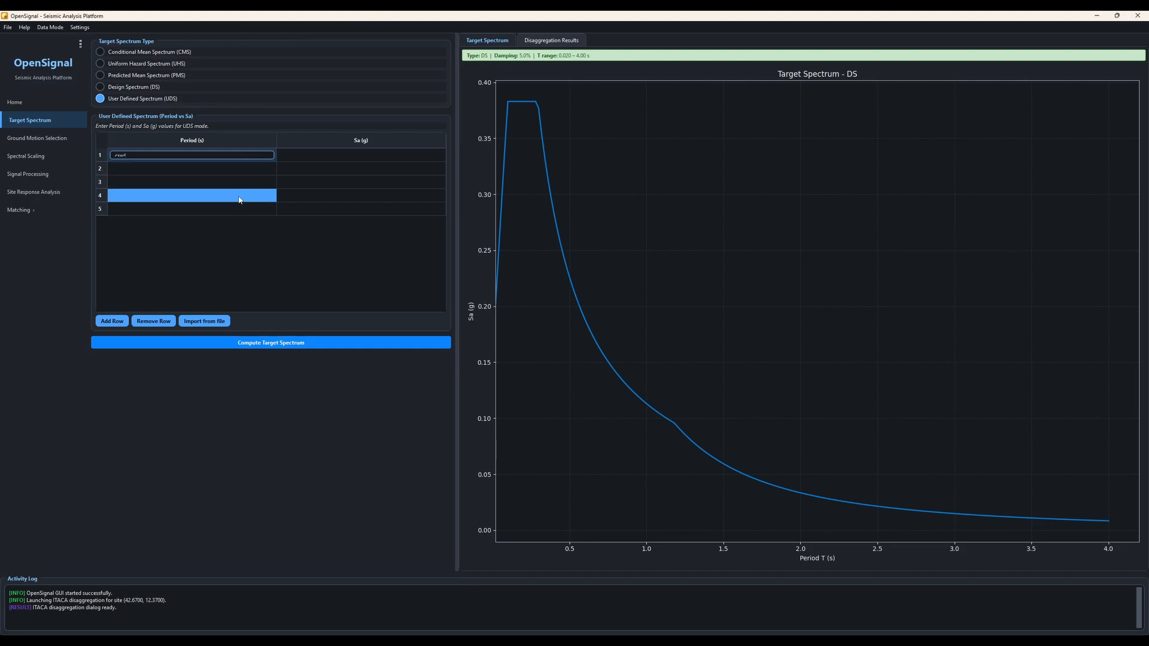
left_click(188, 182)
double_click(171, 156)
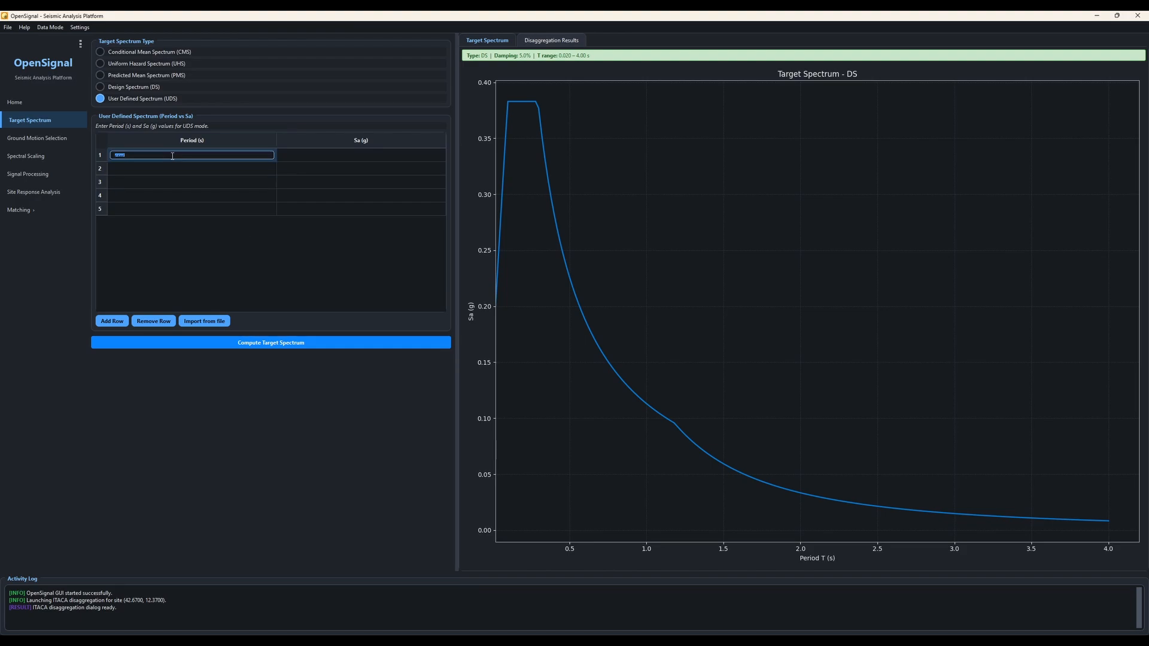
key("BackSpace")
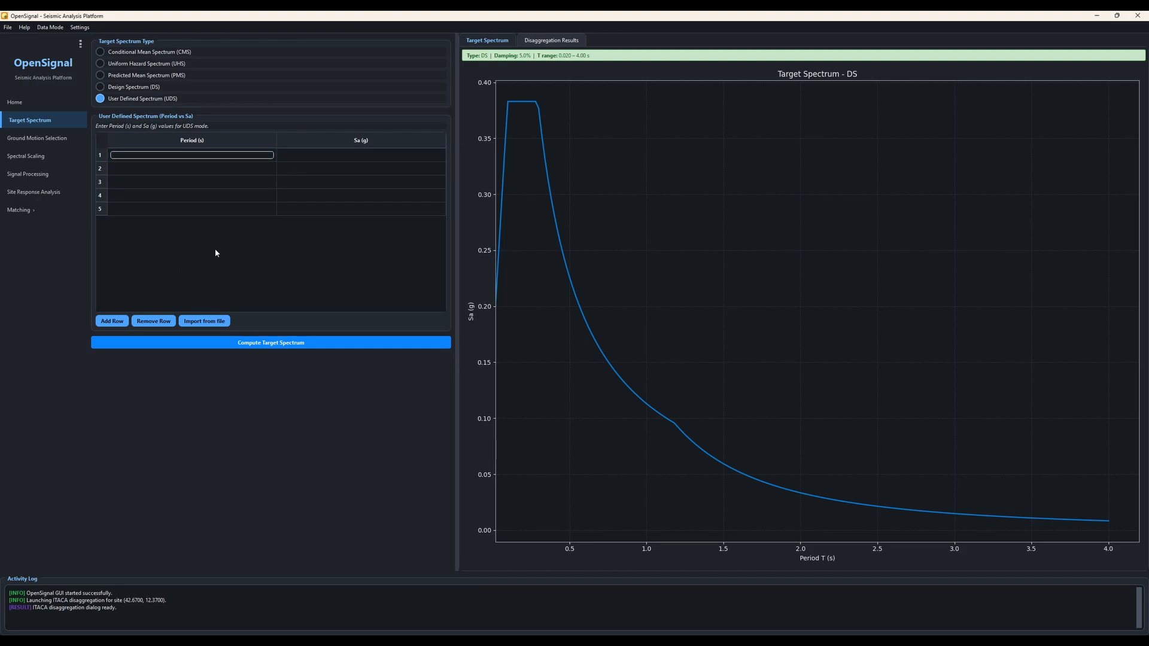
Open the file Elastic Spectrum USA 2475.txt from the Download folder for import as the user-defined spectrum.
left_click(211, 324)
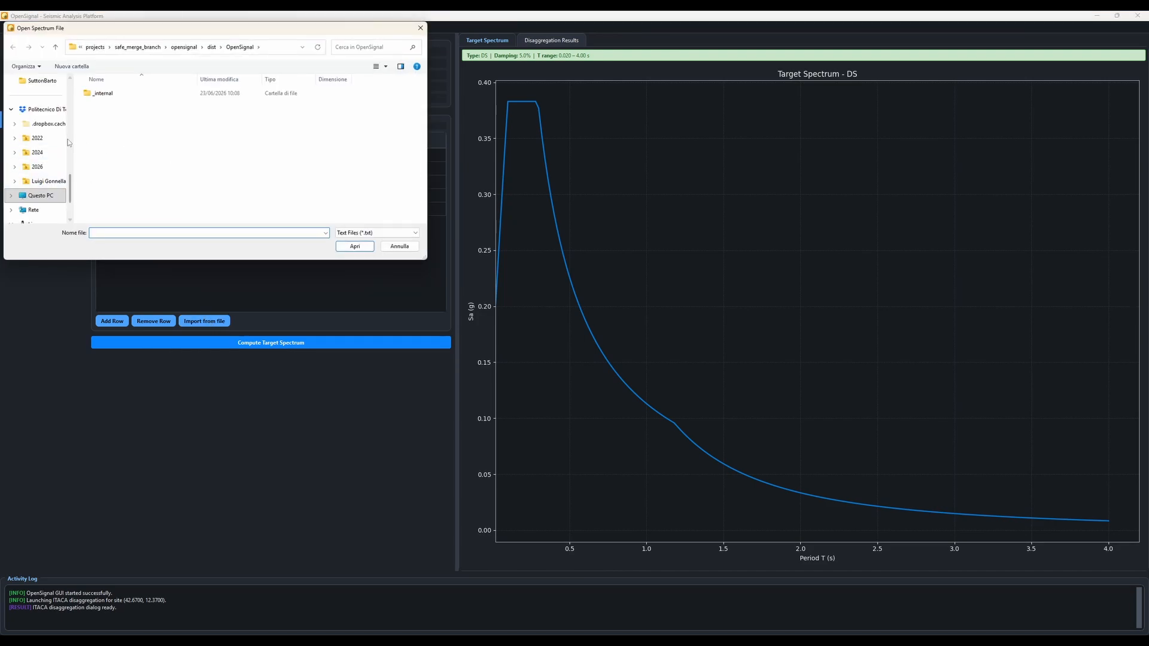
scroll(39, 171, "up", 2)
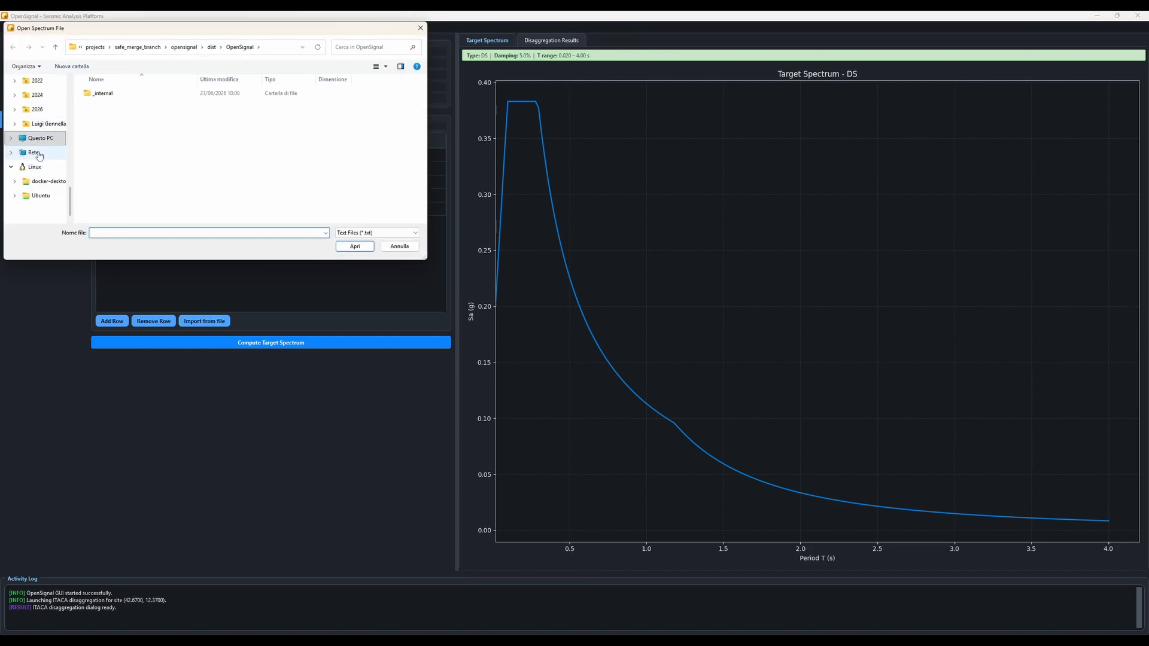
scroll(39, 155, "up", 6)
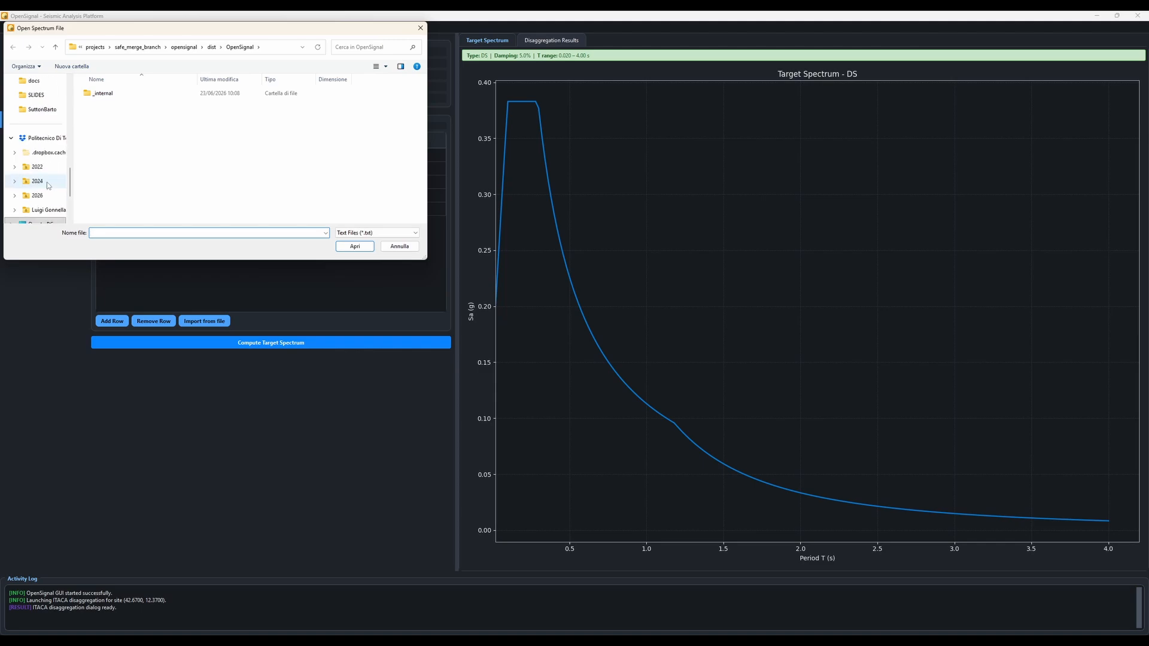
left_click(40, 109)
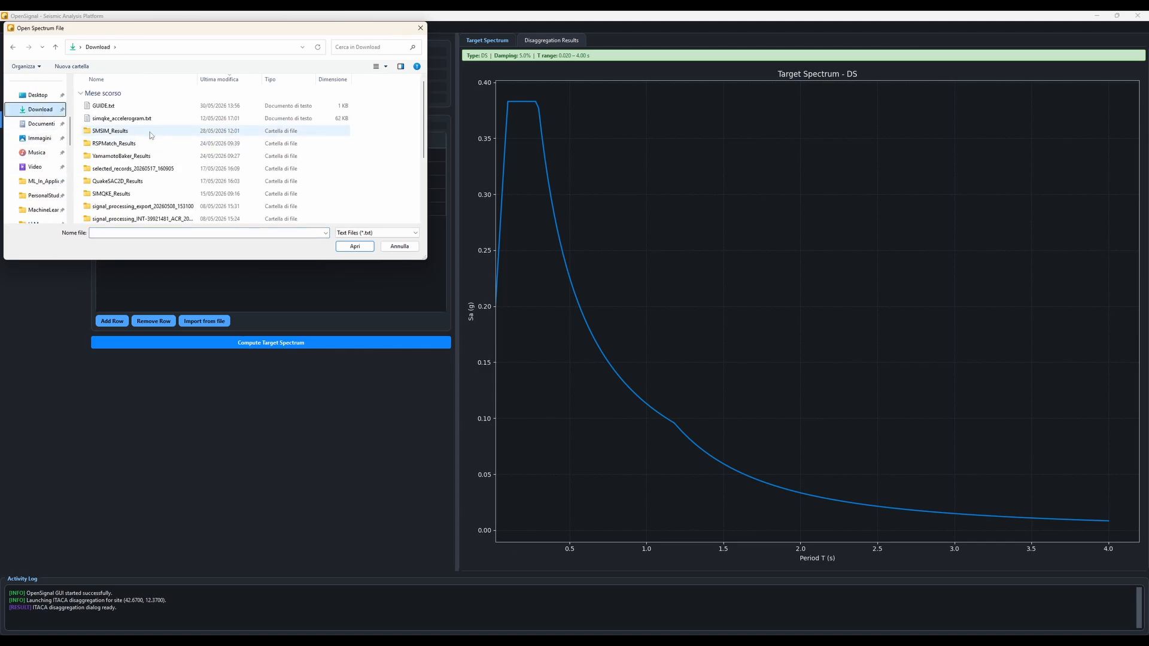
scroll(140, 117, "down", 3)
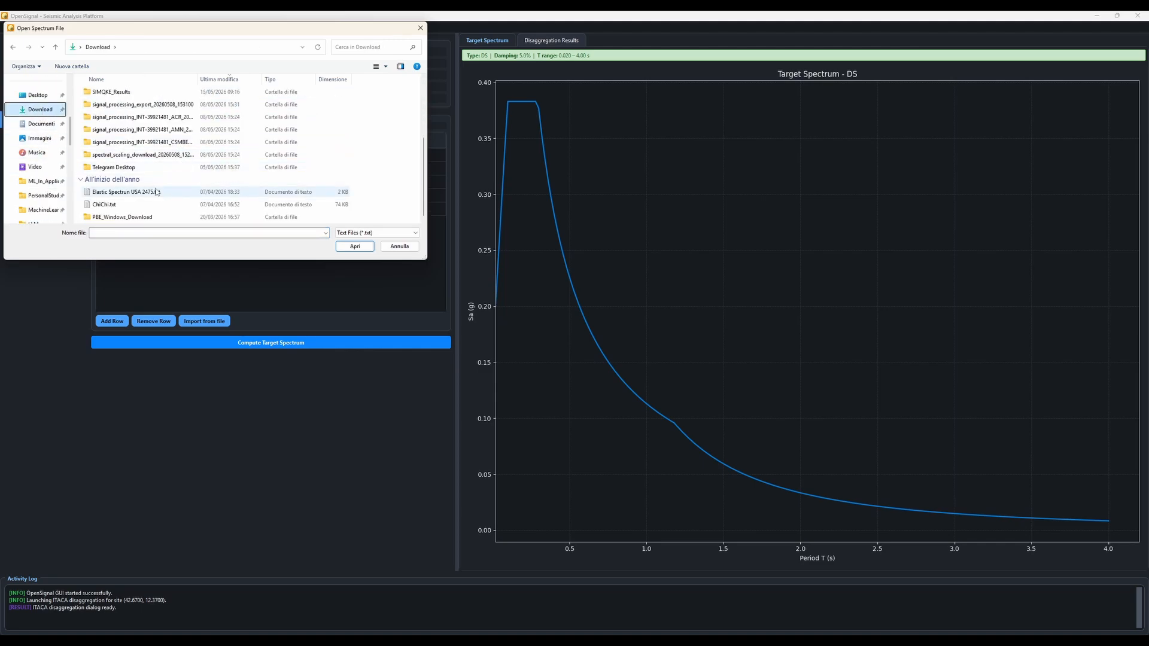
double_click(133, 195)
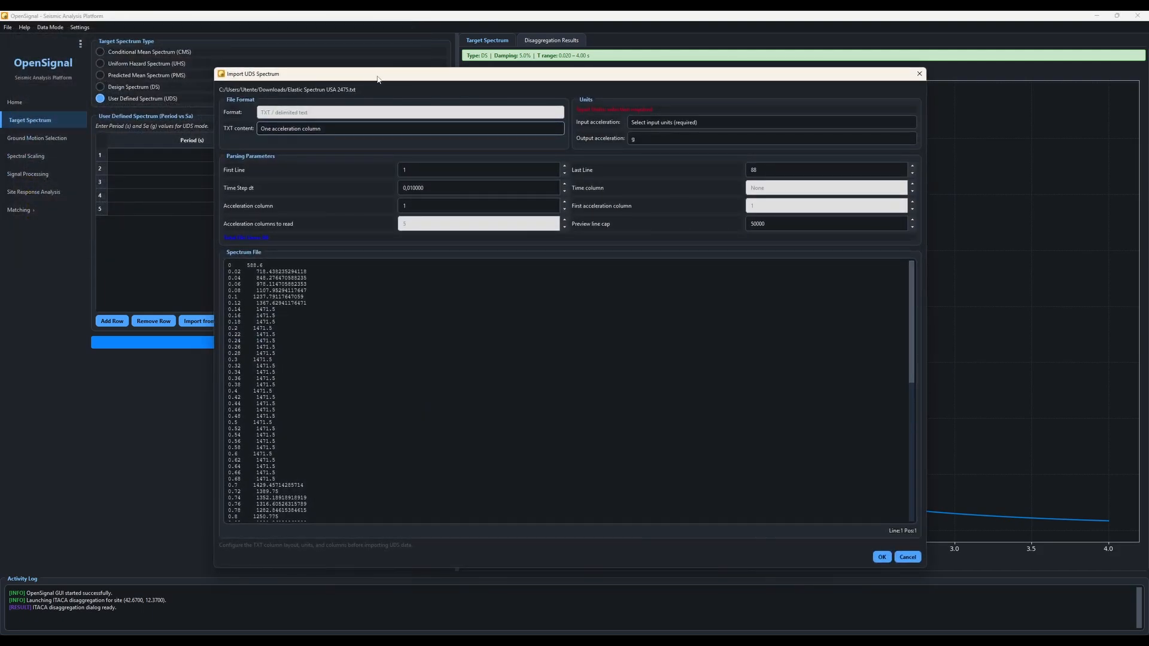
Set the import's TXT content to Time + acceleration columns and the input acceleration units to cm/sec2.
left_click_drag(378, 78, 366, 75)
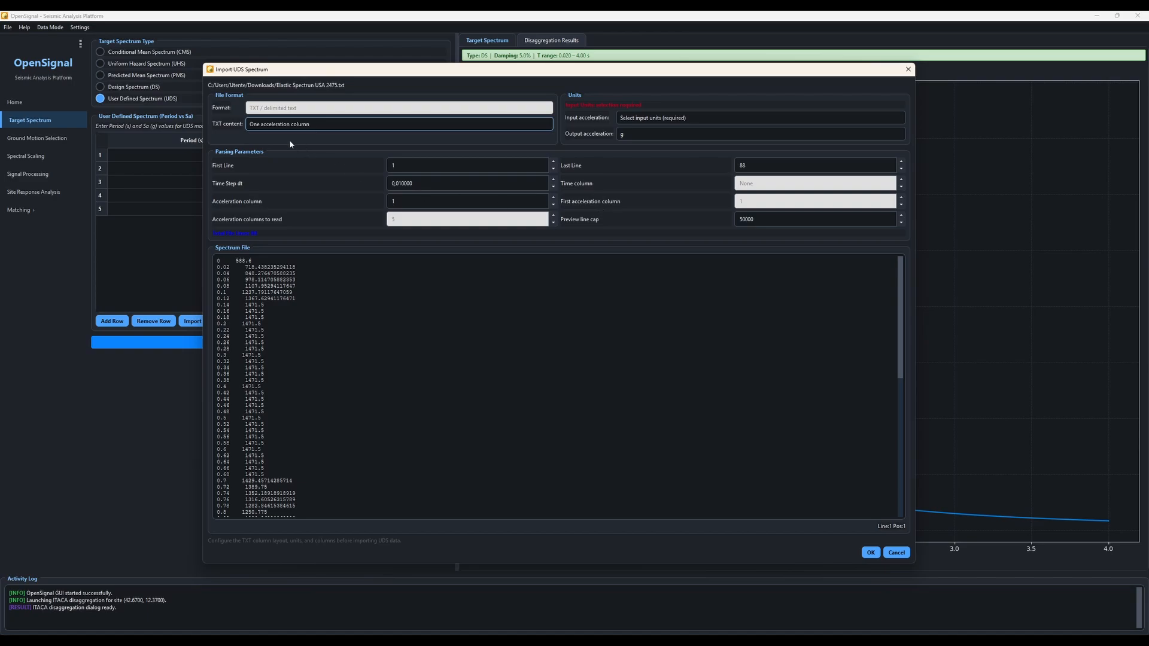
left_click(261, 128)
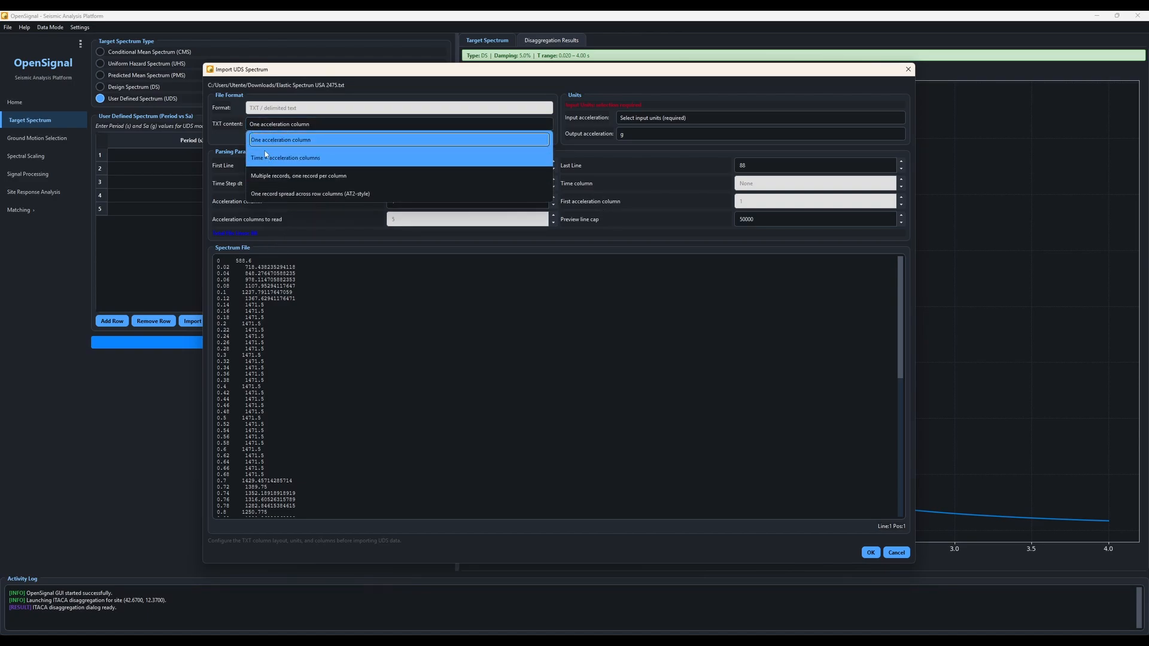
left_click(285, 158)
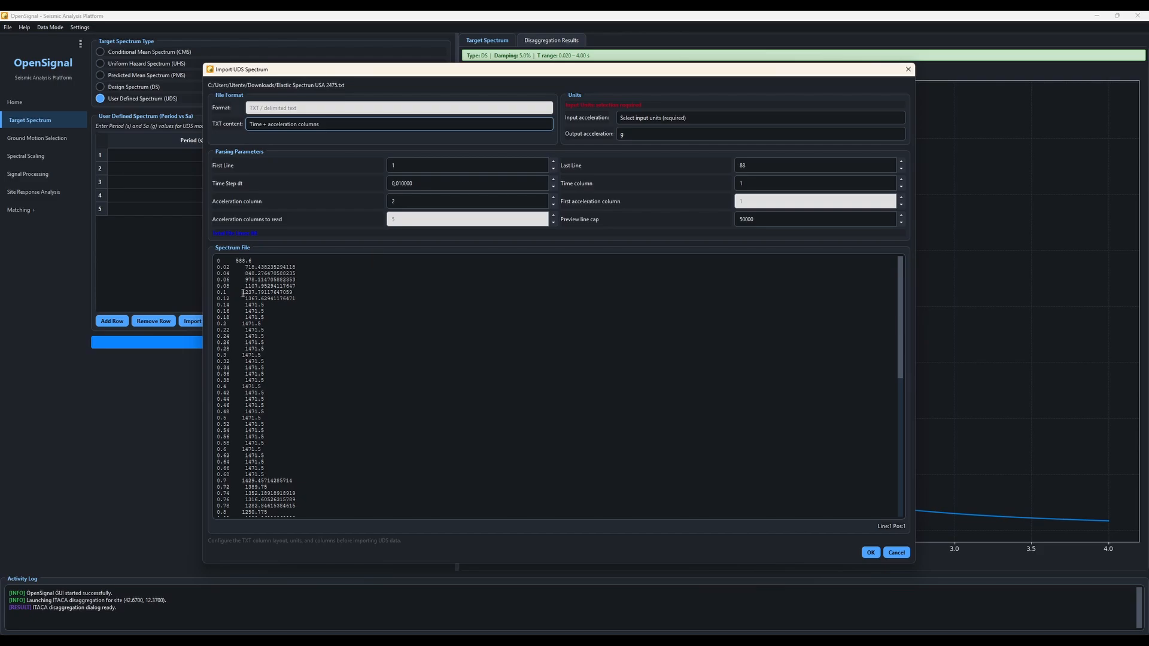
left_click(622, 133)
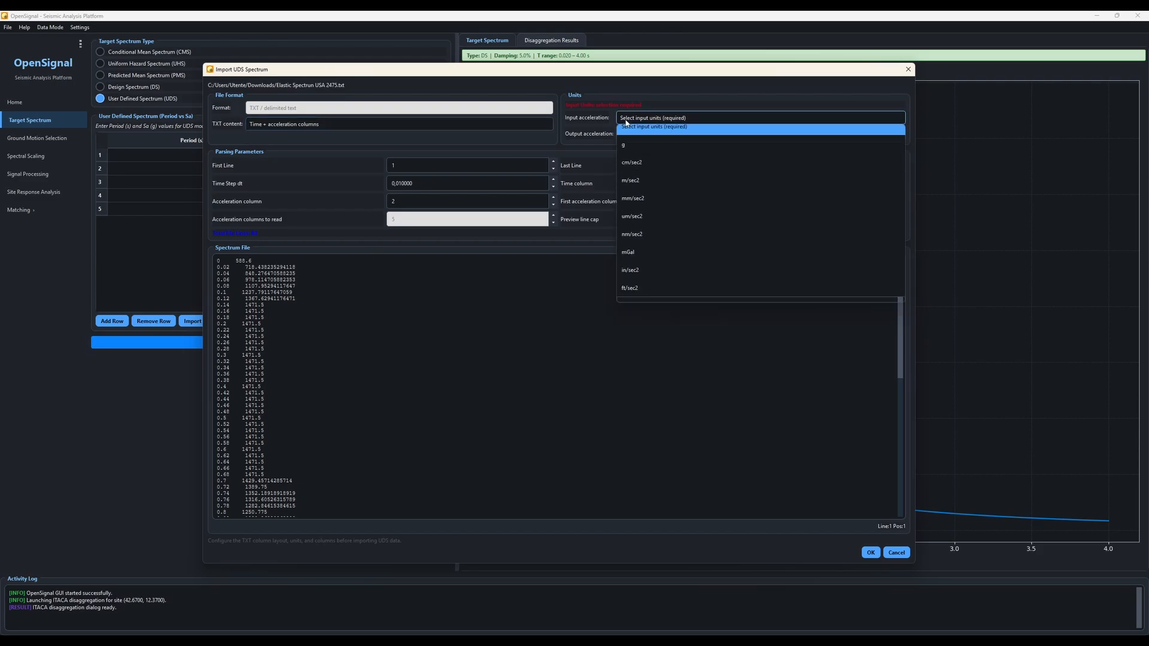
left_click(648, 171)
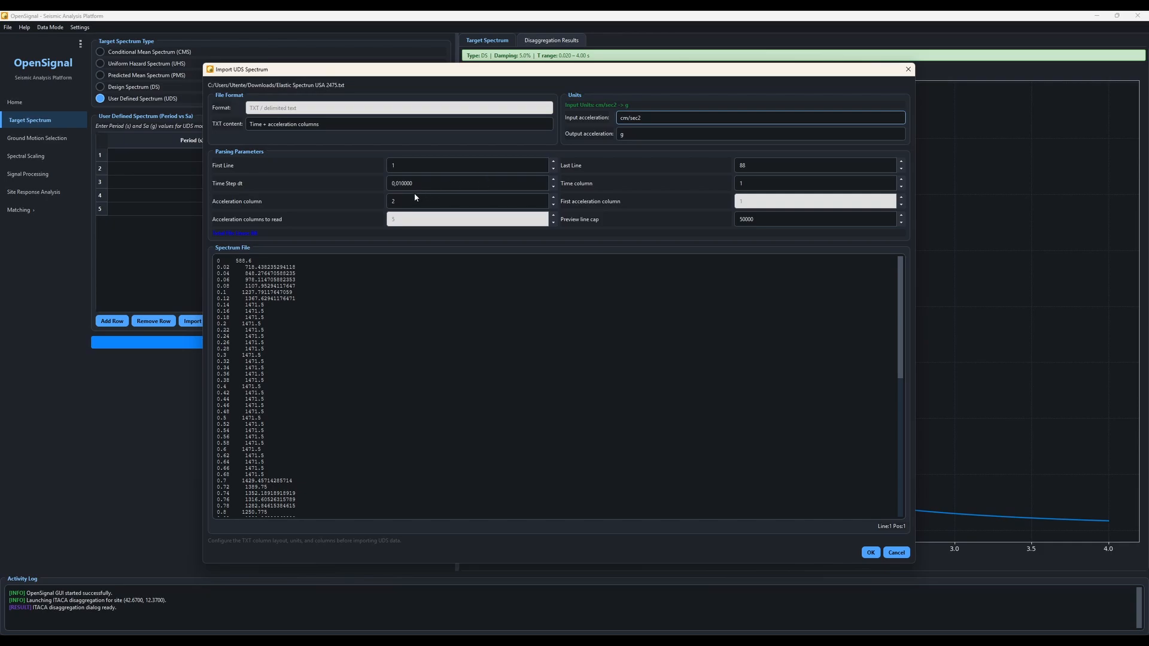
Check the first and last line, time column and acceleration column settings against the spectrum file's contents from start to end.
left_click(410, 165)
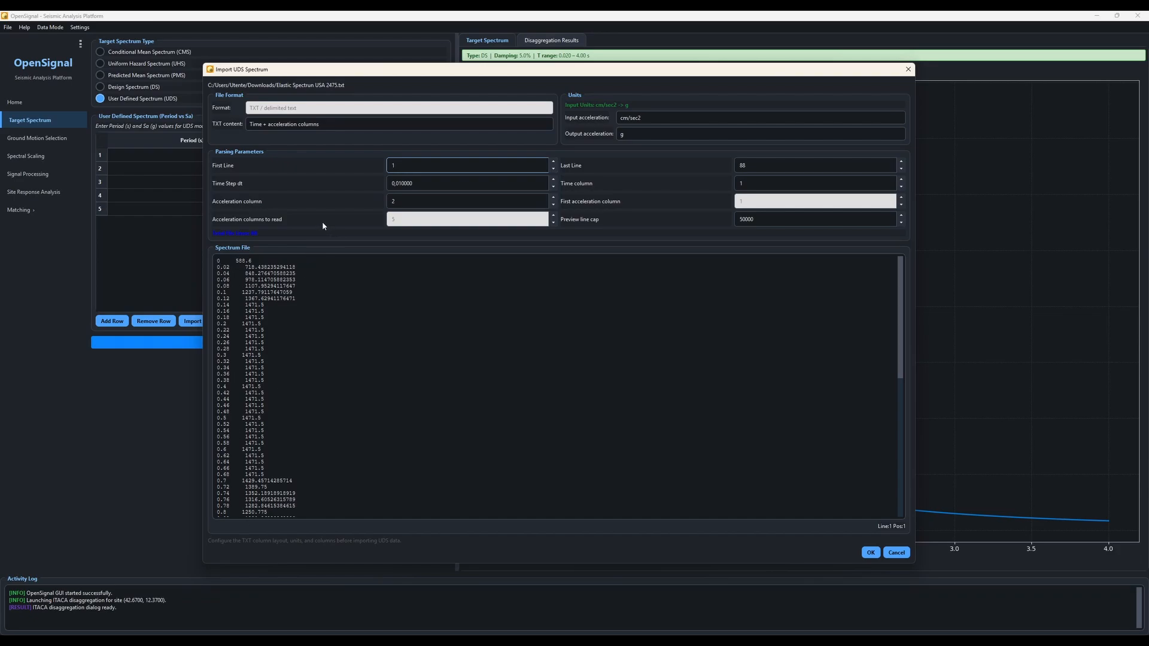
left_click(409, 201)
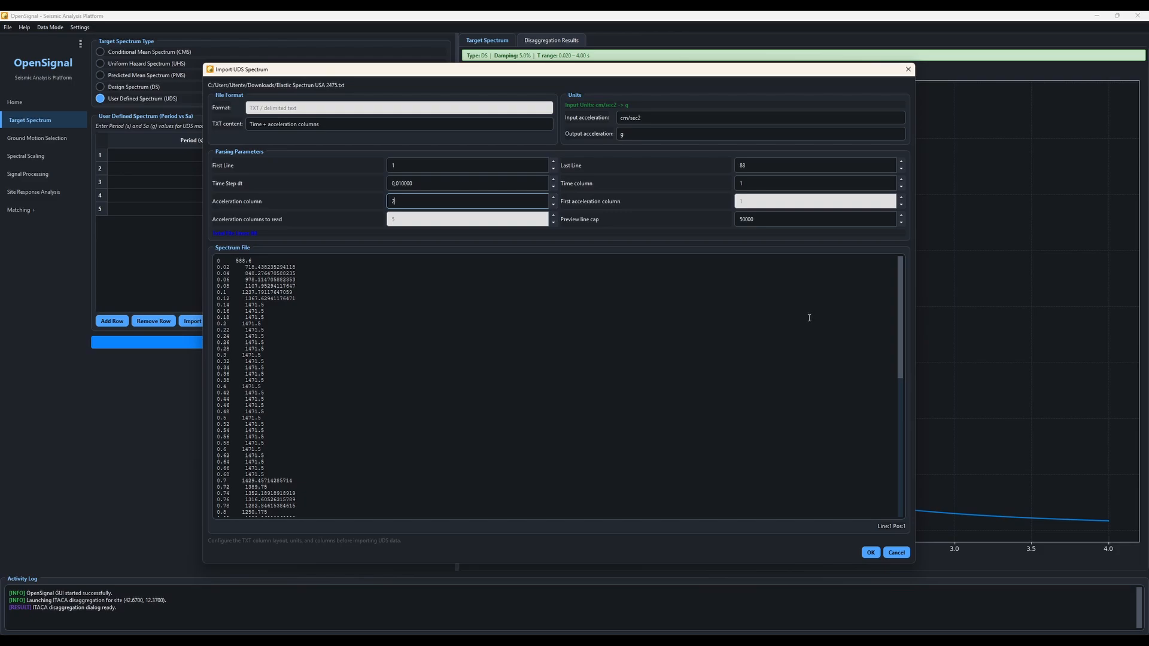
scroll(812, 317, "down", 15)
left_click(276, 512)
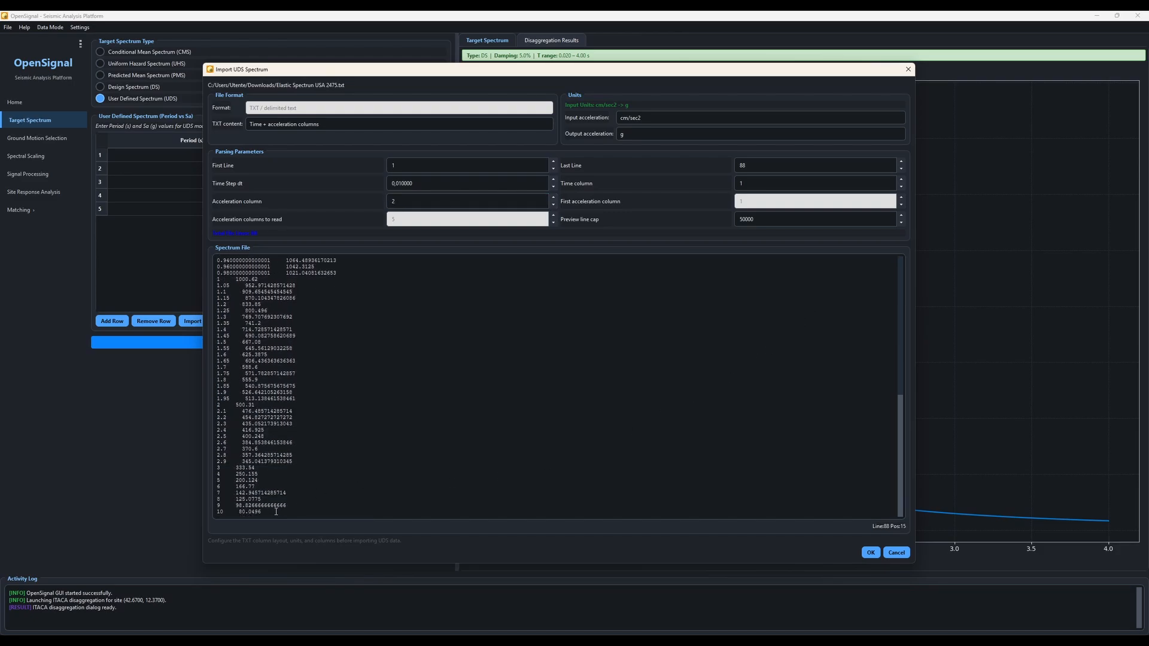
triple_click(249, 512)
left_click(753, 183)
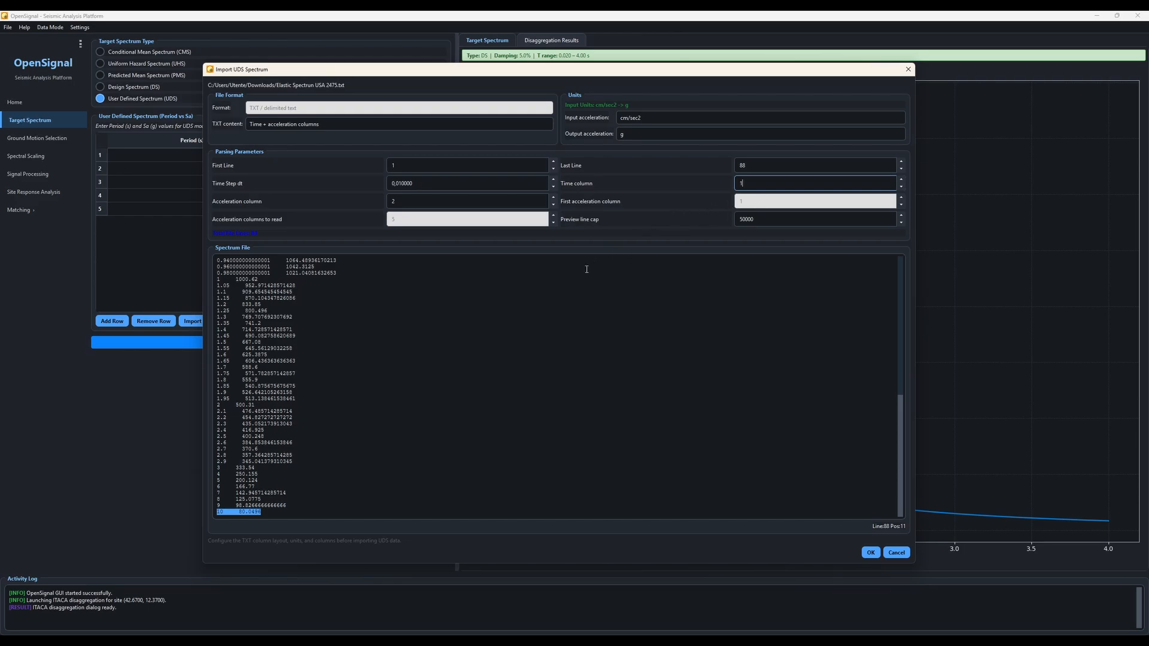
scroll(630, 334, "up", 15)
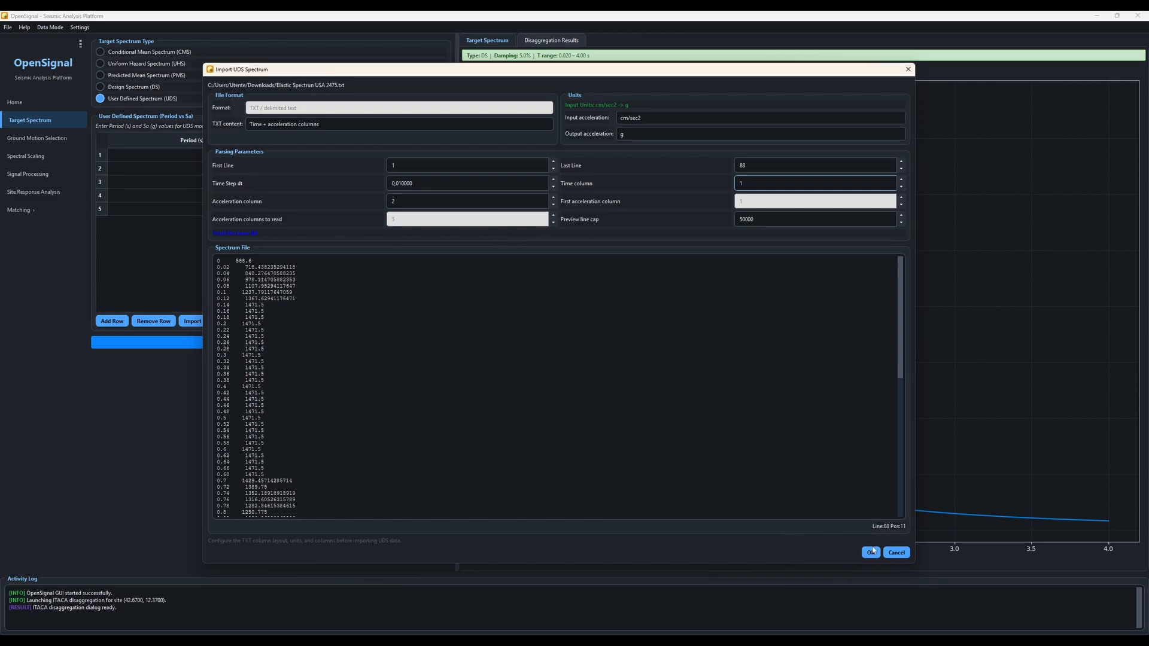
scroll(324, 381, "down", 15)
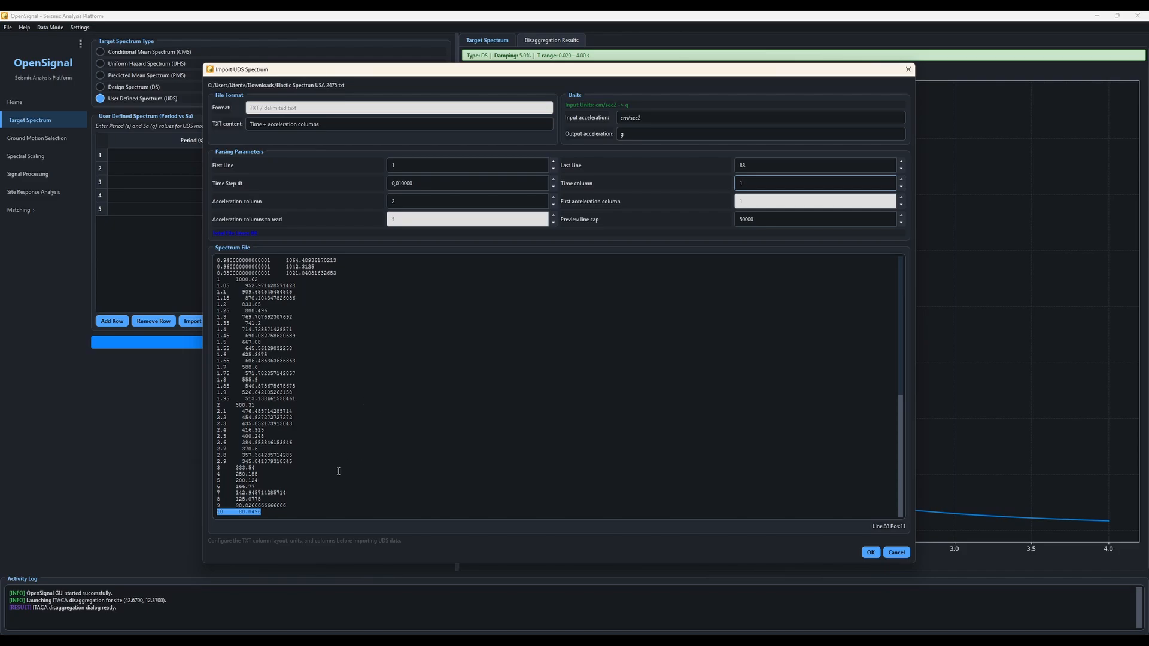
scroll(764, 442, "up", 15)
Import the period and acceleration values into the user-defined spectrum table and compute the target spectrum.
left_click(870, 552)
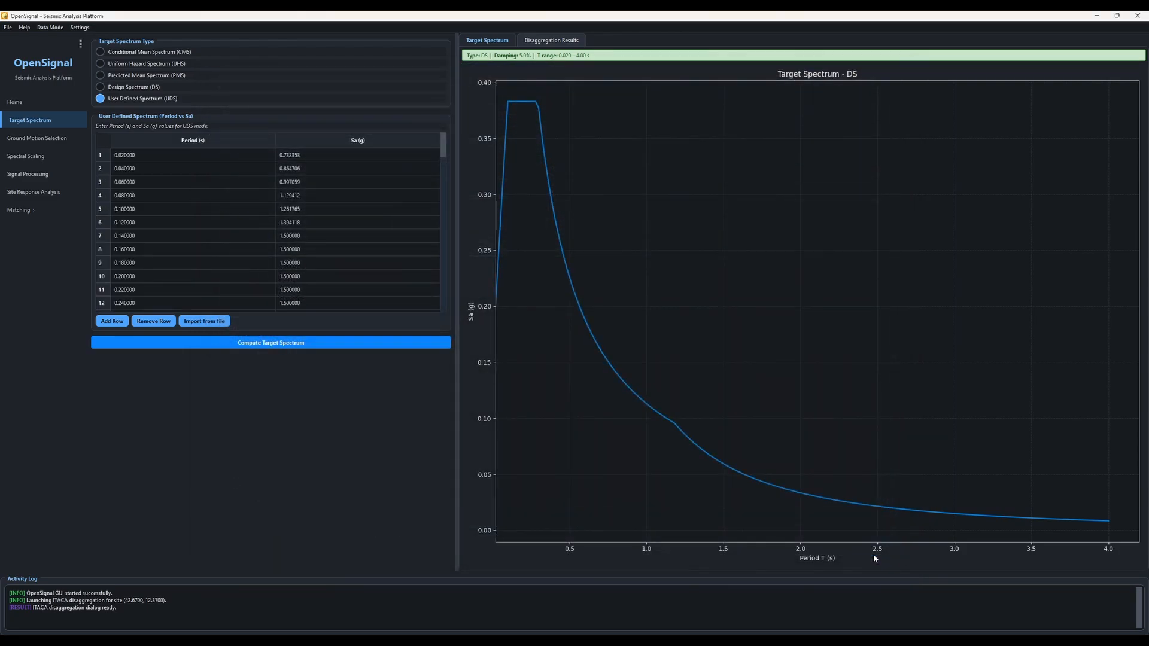
left_click(269, 345)
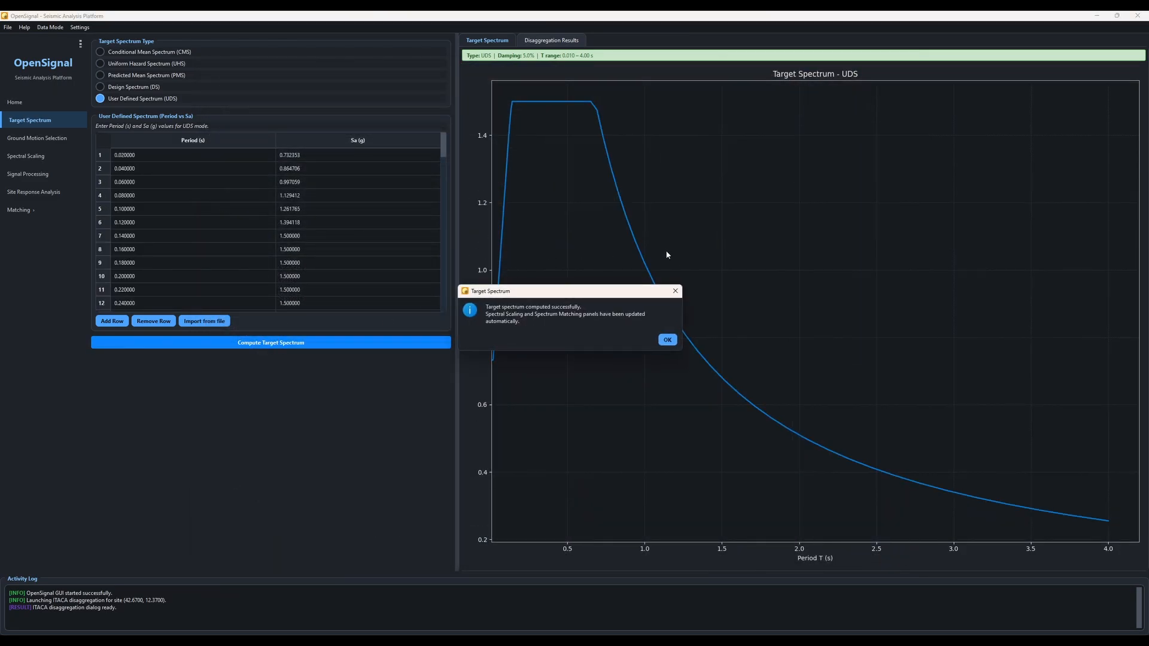